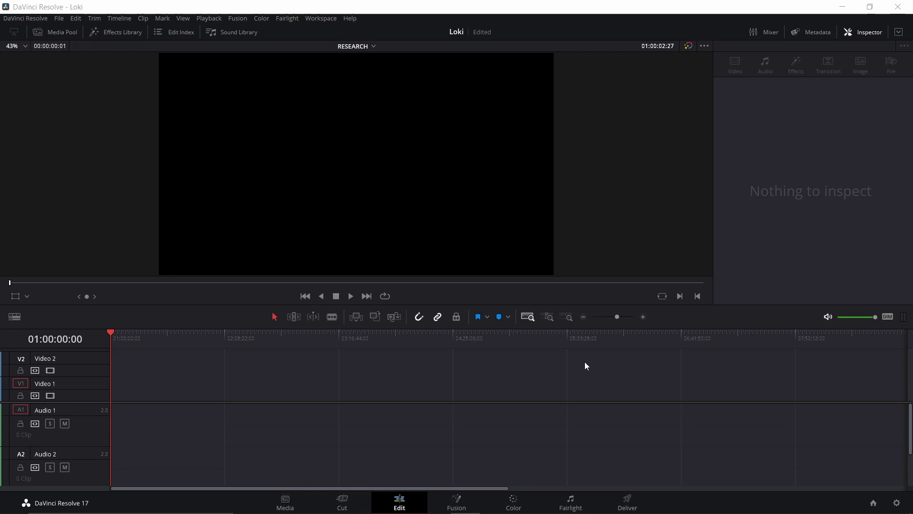
Drag Fusion Composition from Toolbox > Effects onto the Video 1 track and select it.
click(116, 36)
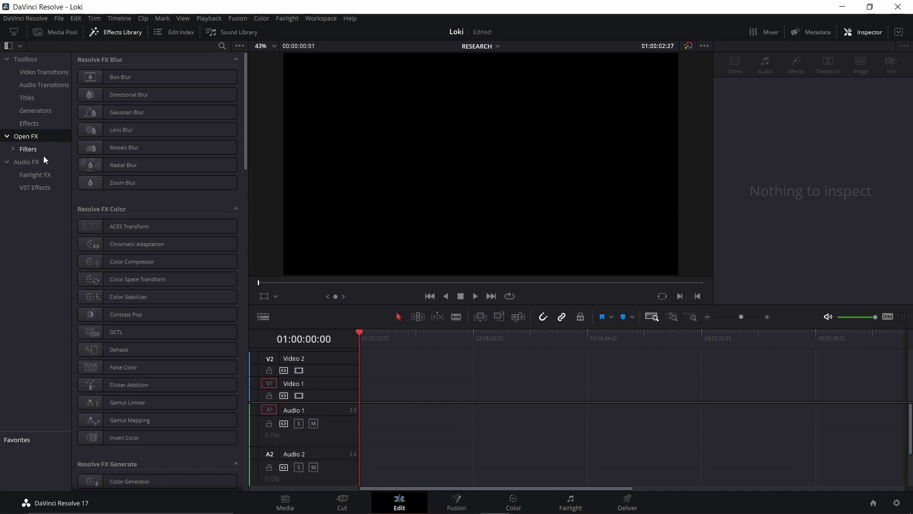
click(32, 125)
drag(122, 95, 459, 392)
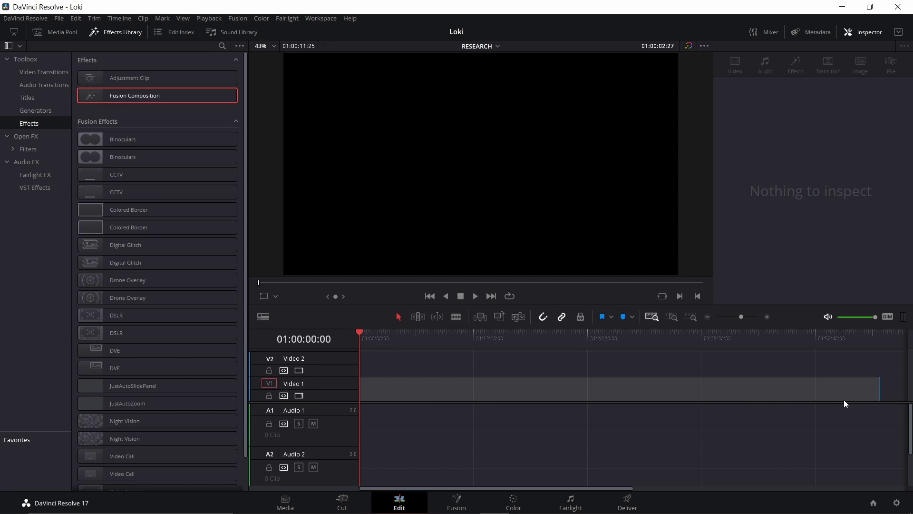
click(724, 392)
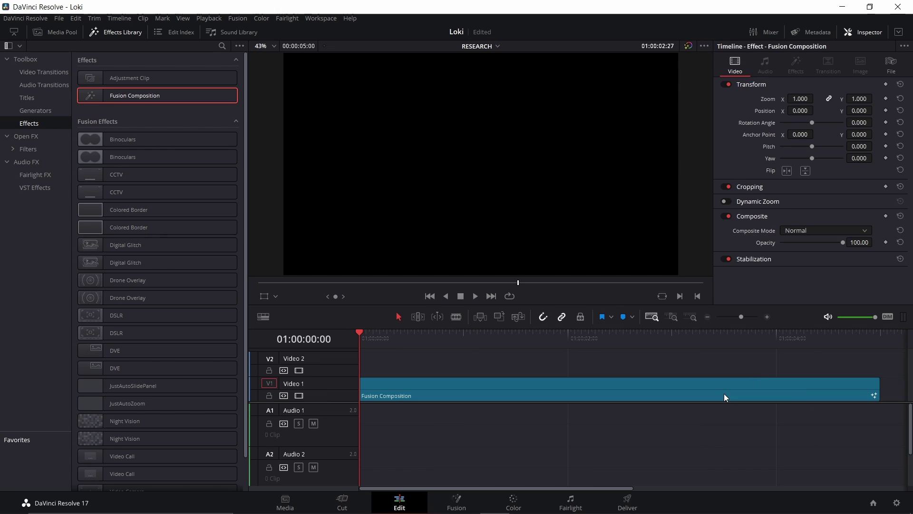
Open the clip in Fusion and add a Text node merged with a Background.
click(414, 334)
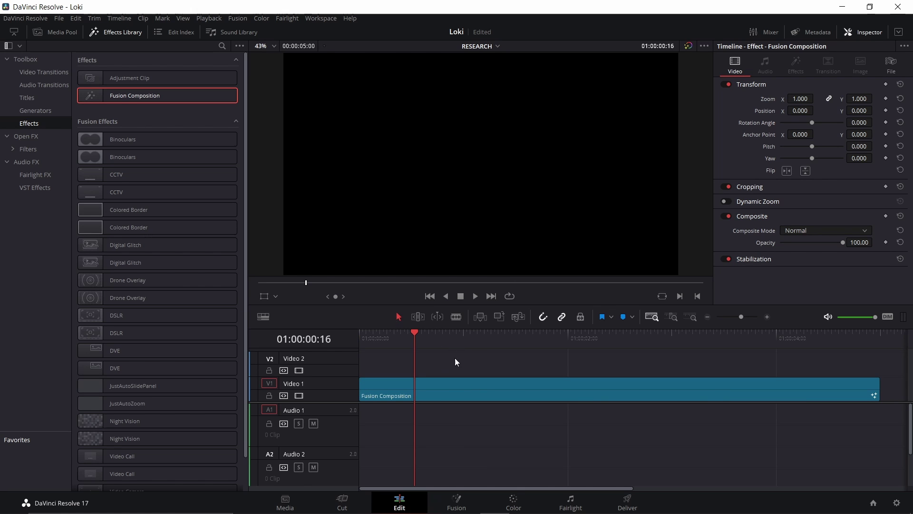
click(457, 502)
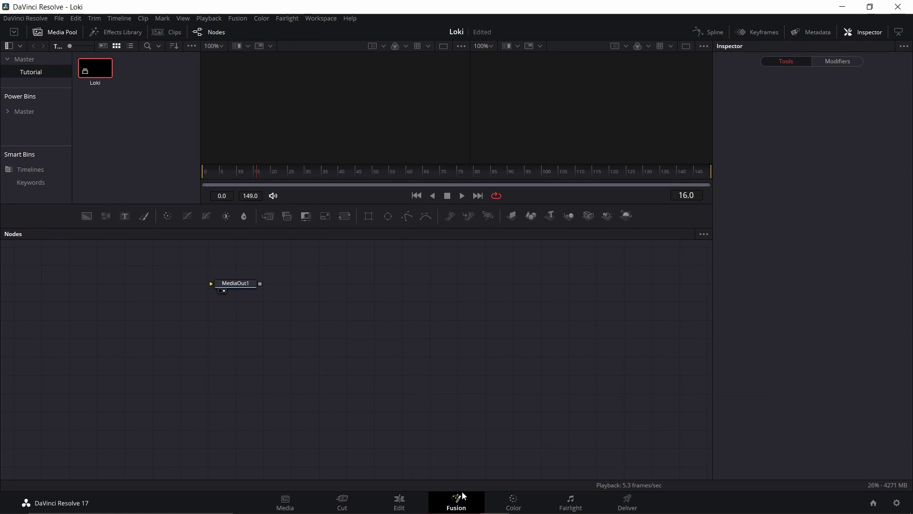
drag(100, 306, 373, 367)
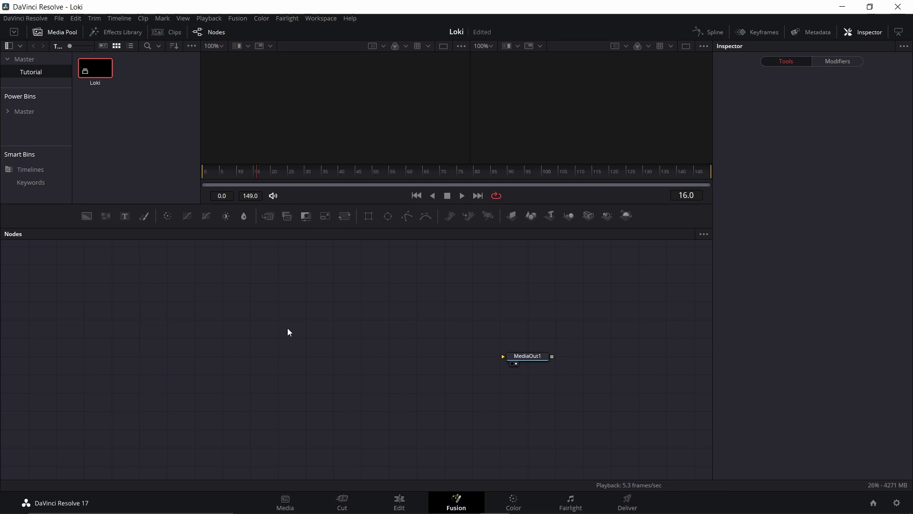
click(128, 221)
click(87, 216)
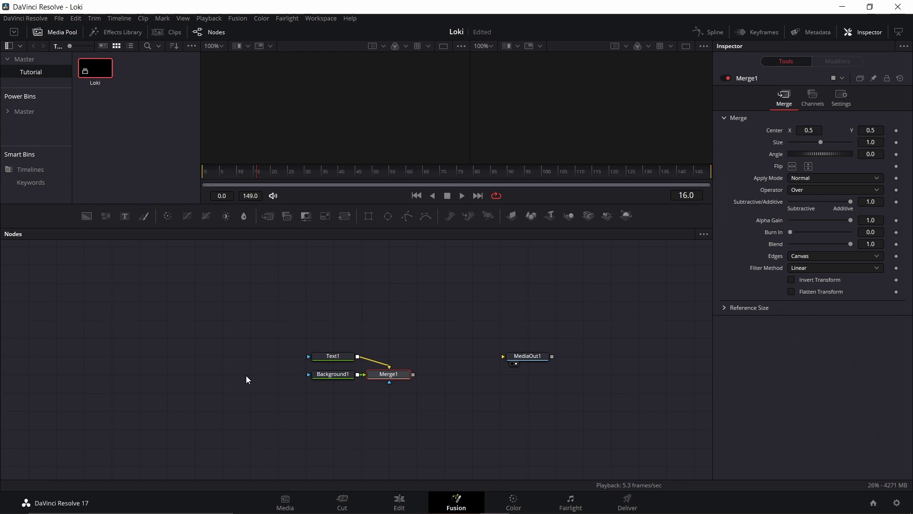
Place Text1 above Merge1 and connect Merge1's output to MediaOut1.
drag(339, 354, 395, 356)
click(379, 356)
drag(523, 356, 551, 373)
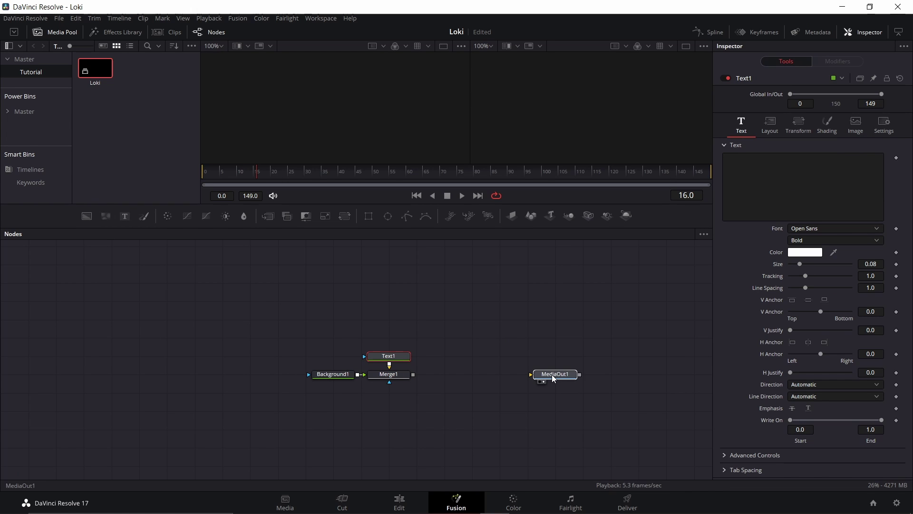
click(401, 378)
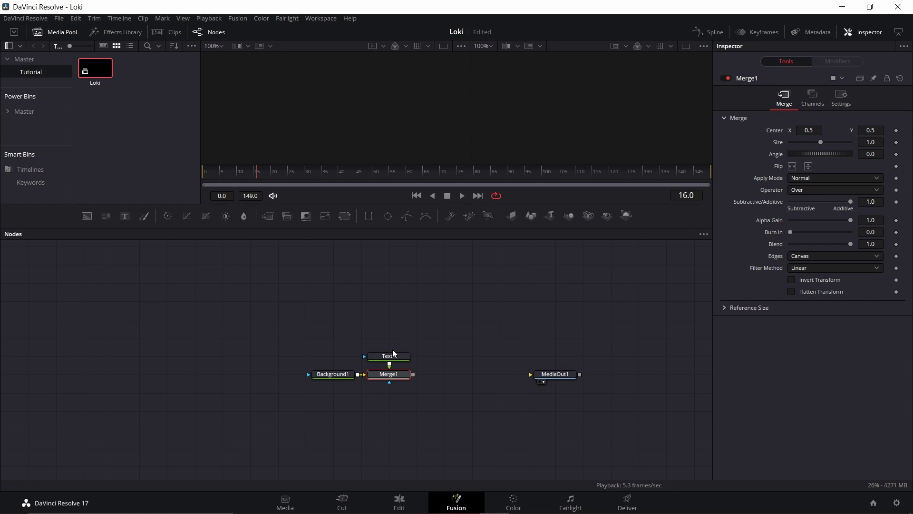
drag(392, 355, 392, 319)
drag(414, 374, 547, 376)
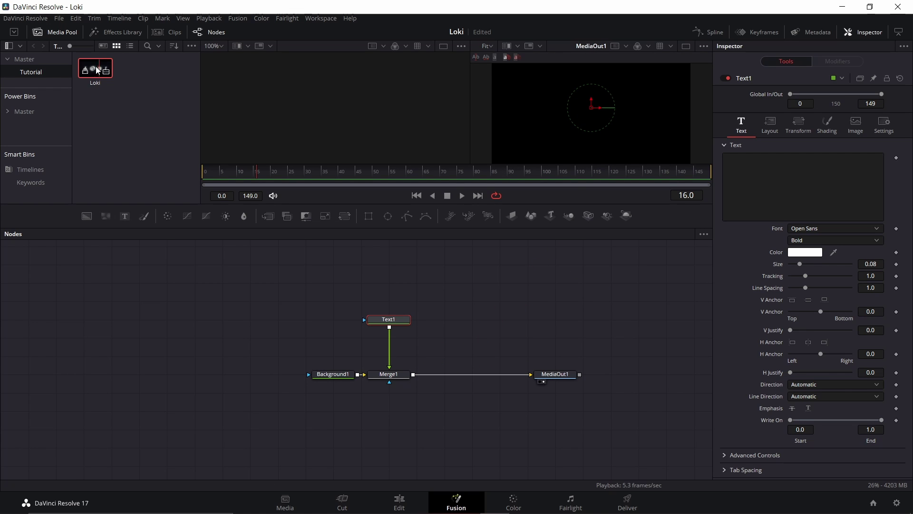
Drag the Loki clip into the node graph as MediaIn1 and preview it in the left viewer.
drag(91, 68, 243, 339)
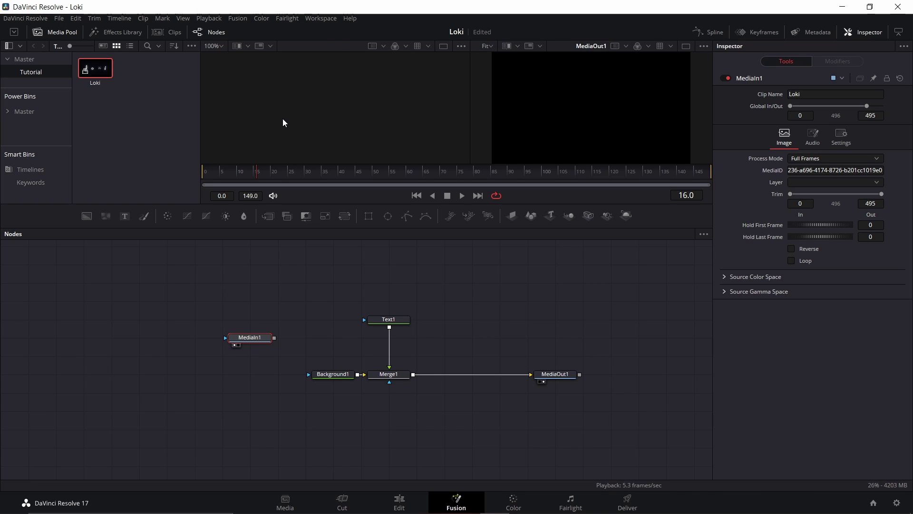
key(1)
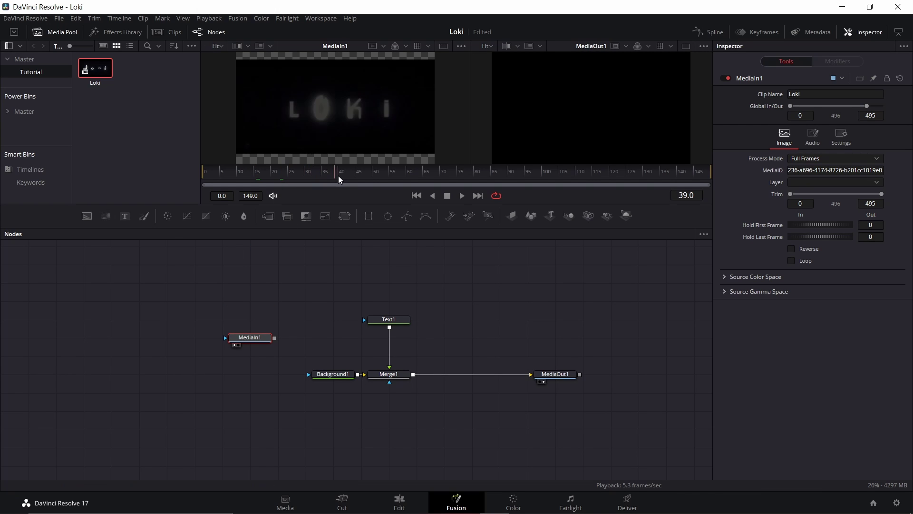
mouse_move(338, 175)
mouse_down()
mouse_move(372, 175)
mouse_move(283, 169)
mouse_move(336, 175)
mouse_up()
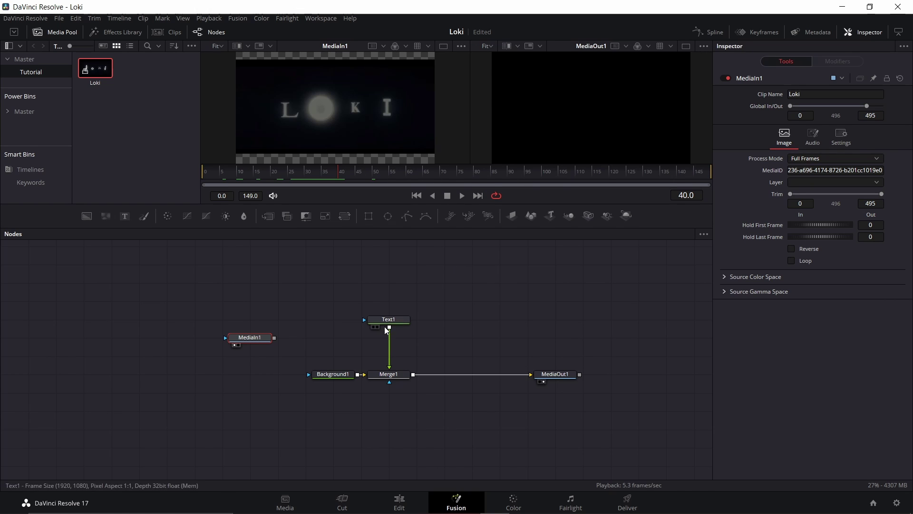
On the Edit page, change the Fusion Composition clip's duration to 15 seconds.
click(399, 500)
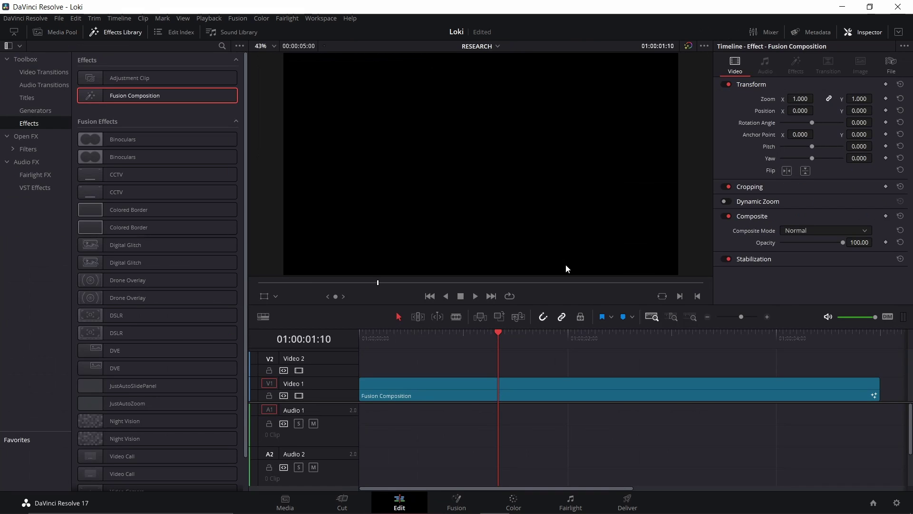
click(534, 386)
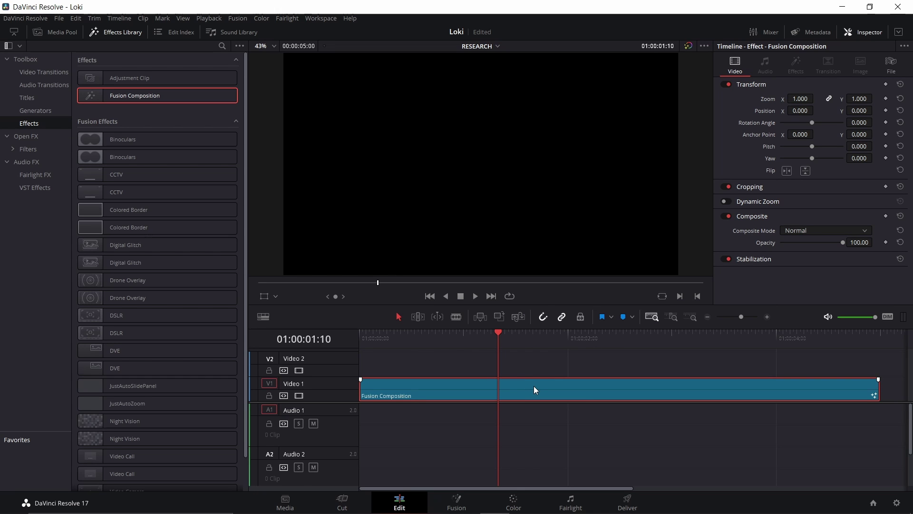
right_click(534, 388)
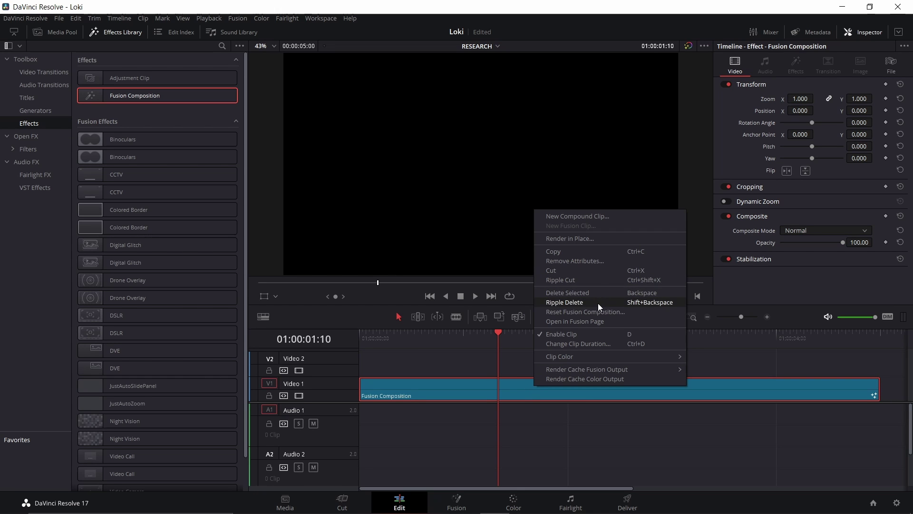
click(566, 344)
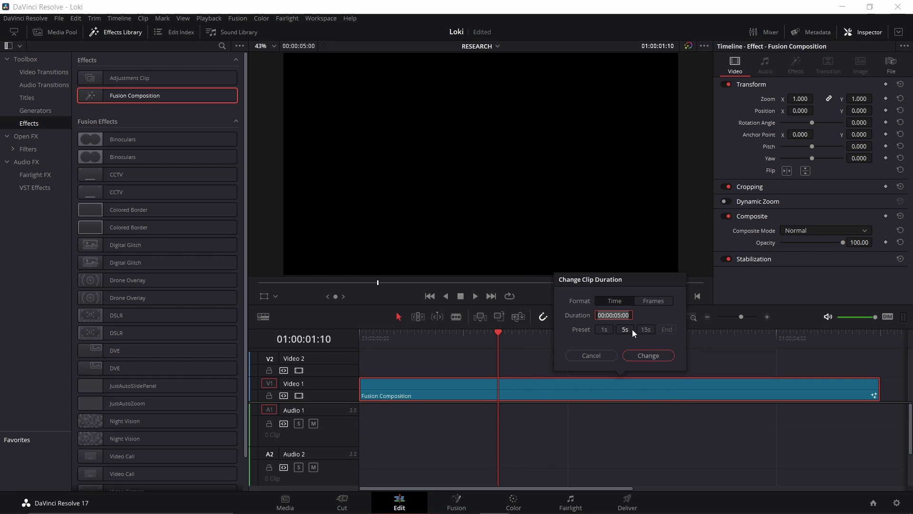
click(644, 330)
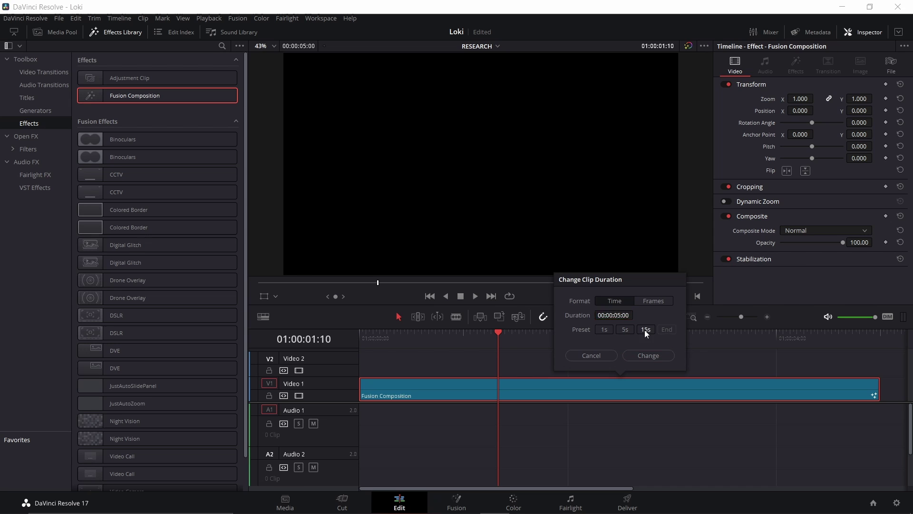
click(647, 355)
Enter 'L' as Text1's text and set a font keyframe at frame 0.
click(465, 497)
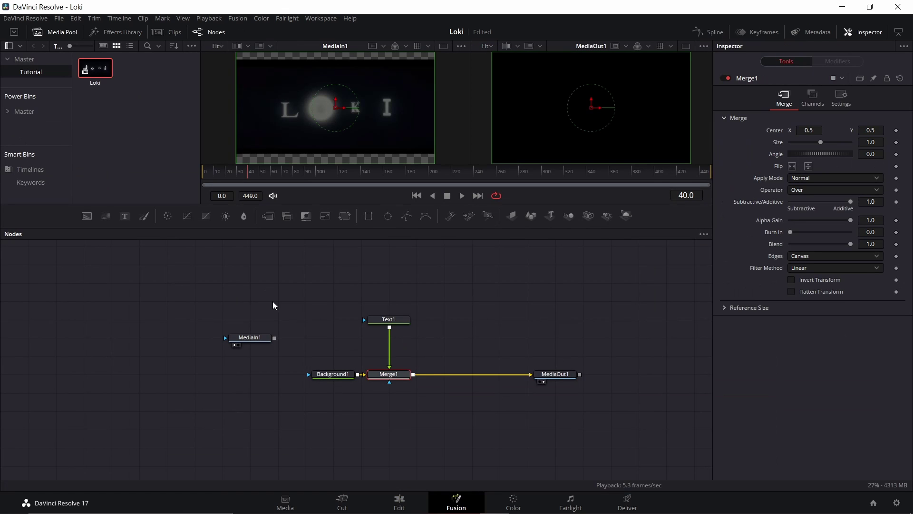
drag(256, 305, 205, 251)
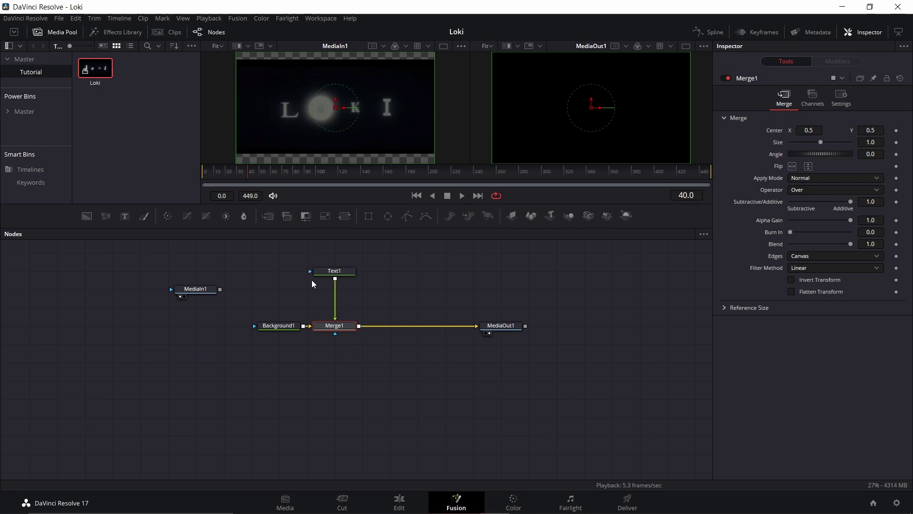
click(765, 166)
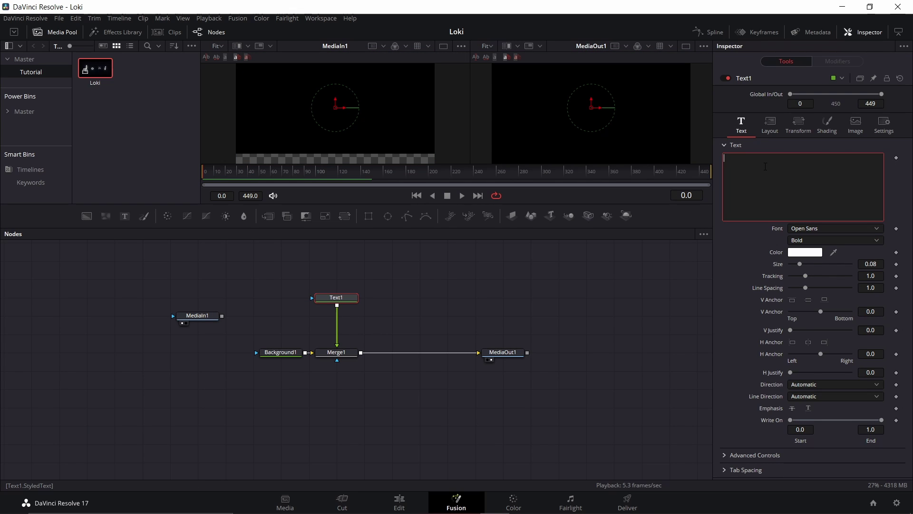
text(L)
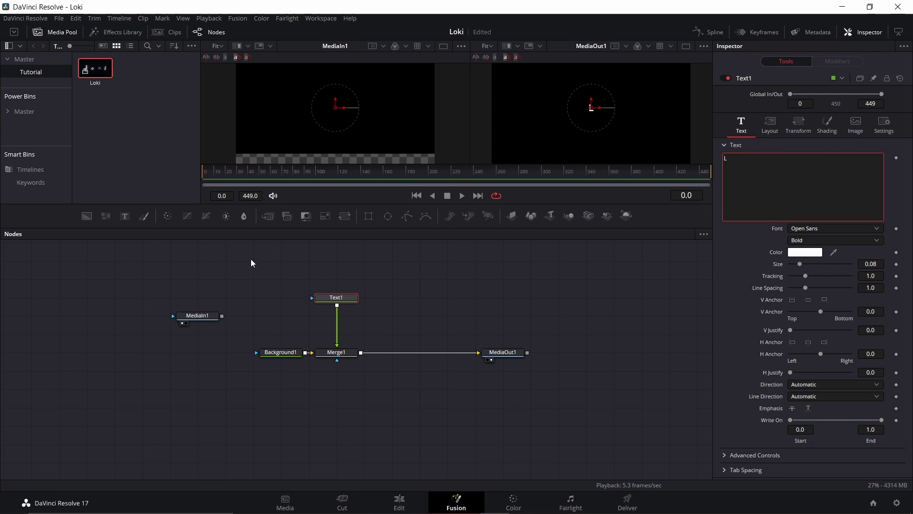
click(896, 229)
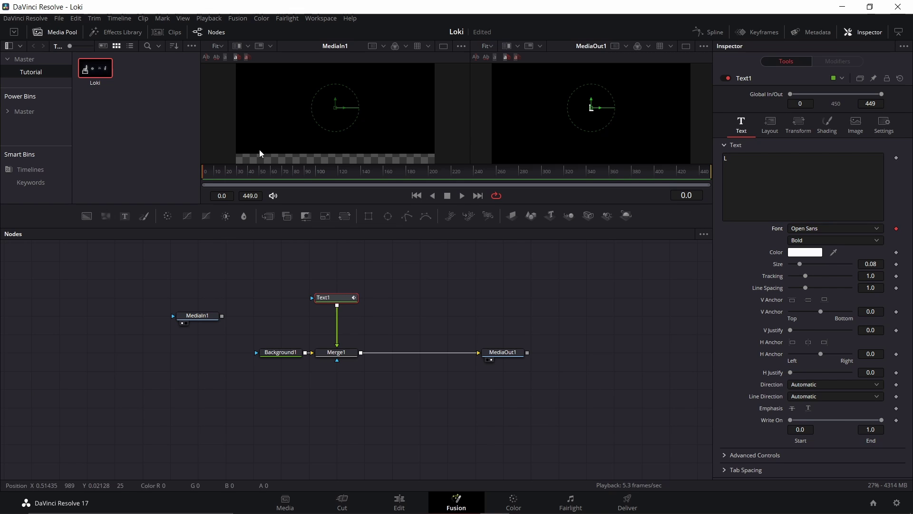
Add font keyframes on Text1 at frames 20 and 30.
click(214, 174)
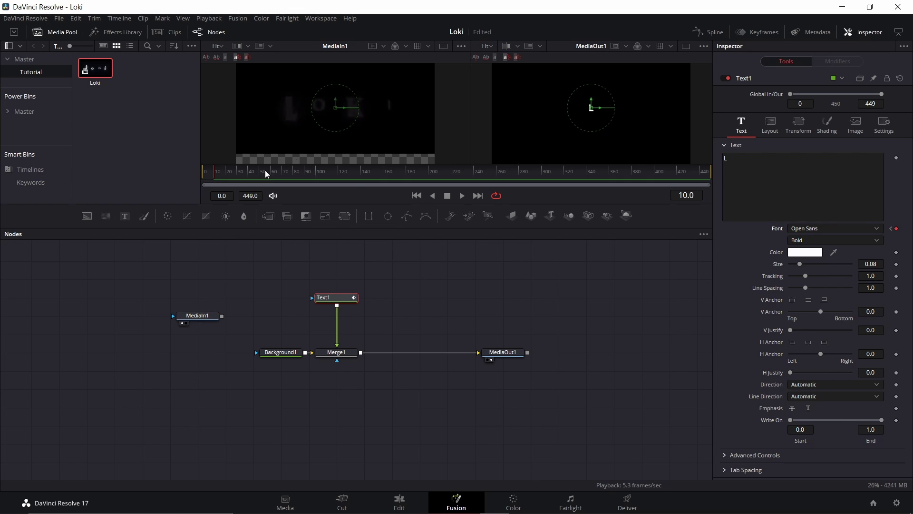
click(226, 176)
drag(226, 176, 227, 175)
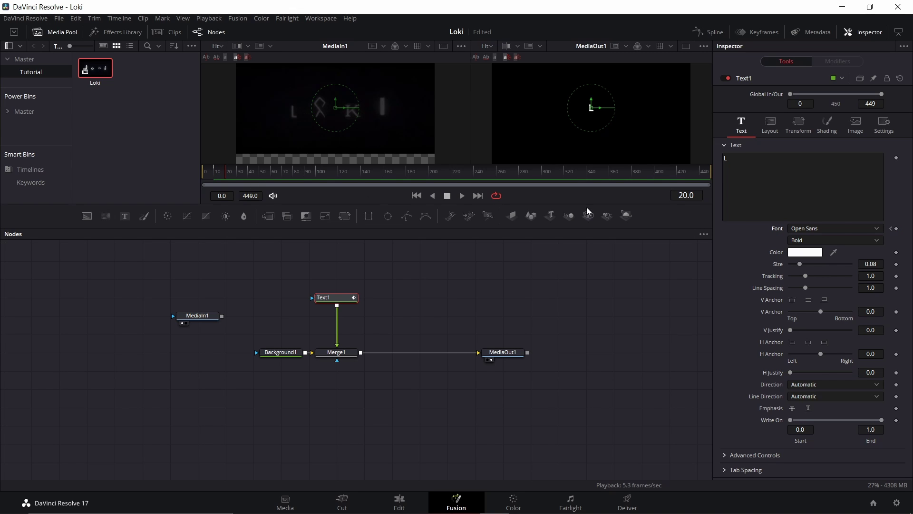
click(896, 228)
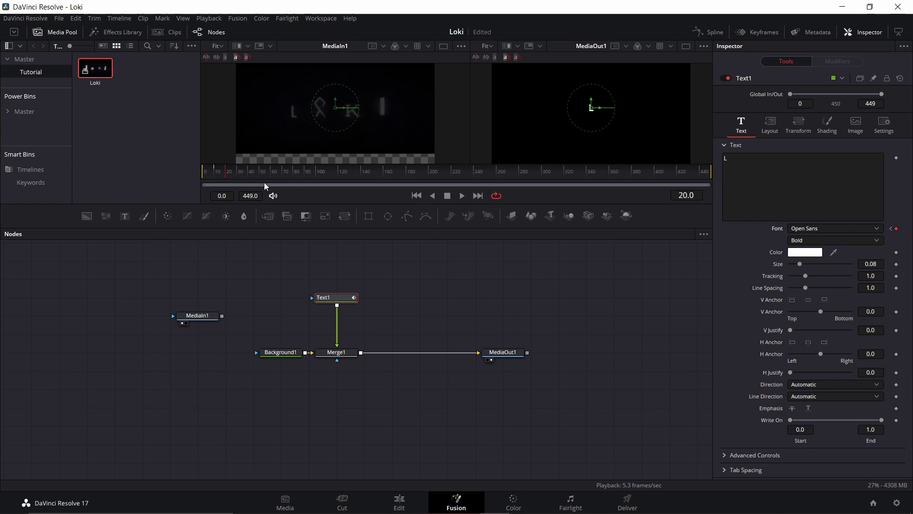
click(237, 172)
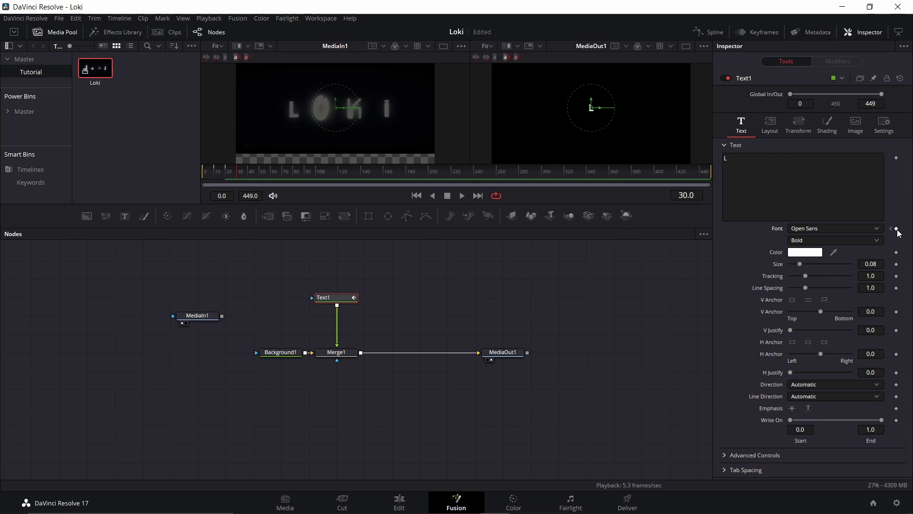
click(896, 229)
Check the reference at frames 50, 80 and 100, then return to frame 10.
click(251, 171)
click(260, 172)
click(298, 172)
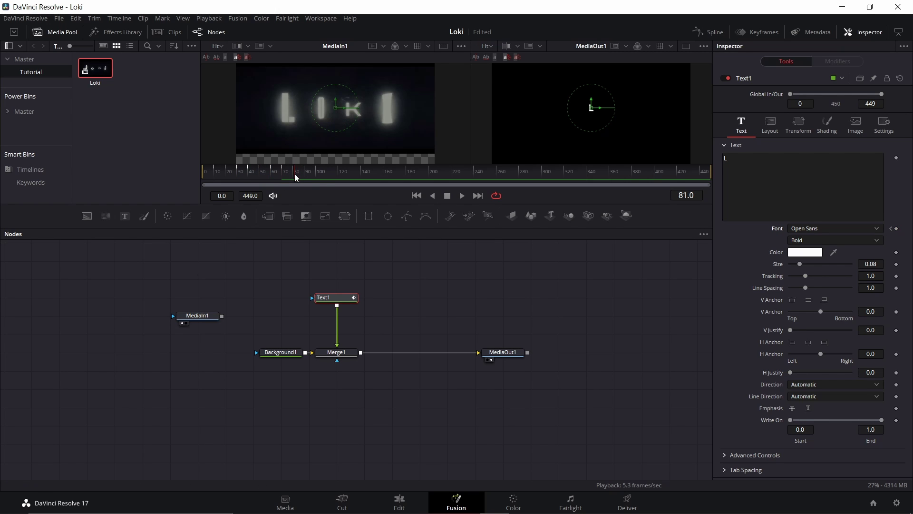
click(316, 172)
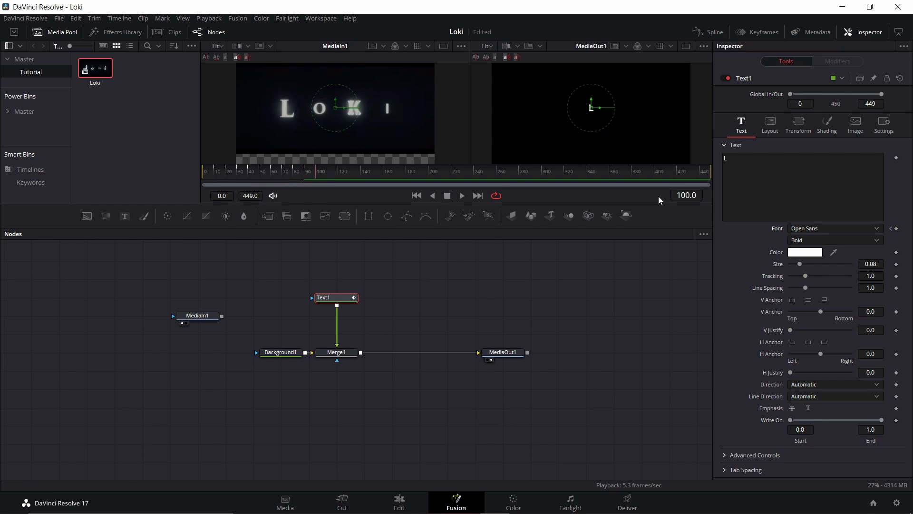
click(216, 172)
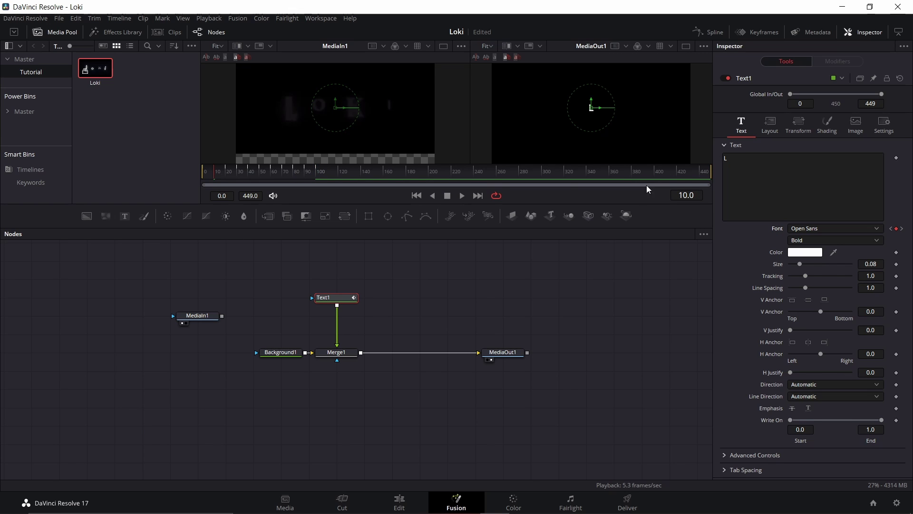
Set the first keyframe's font to Impact and the frame 20 font to MS UI Gothic.
click(832, 229)
scroll(832, 262, up, 4)
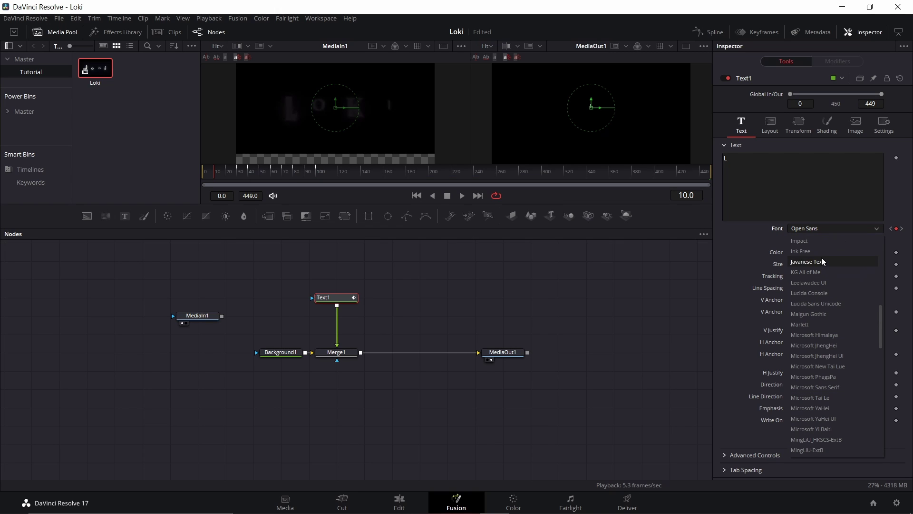
click(822, 242)
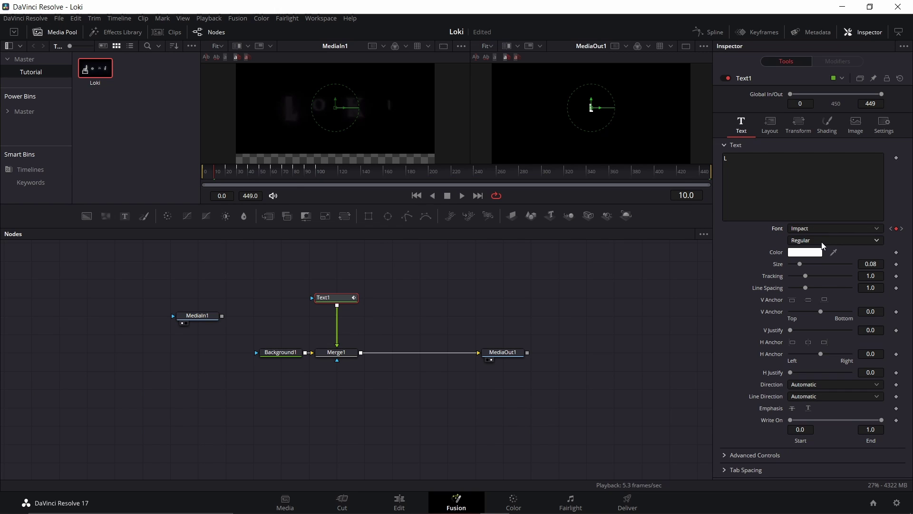
click(902, 230)
click(844, 229)
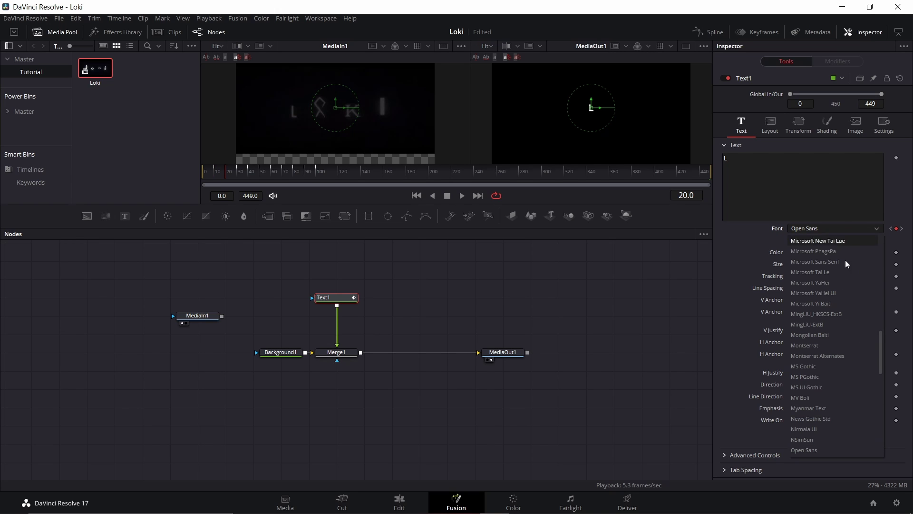
click(832, 388)
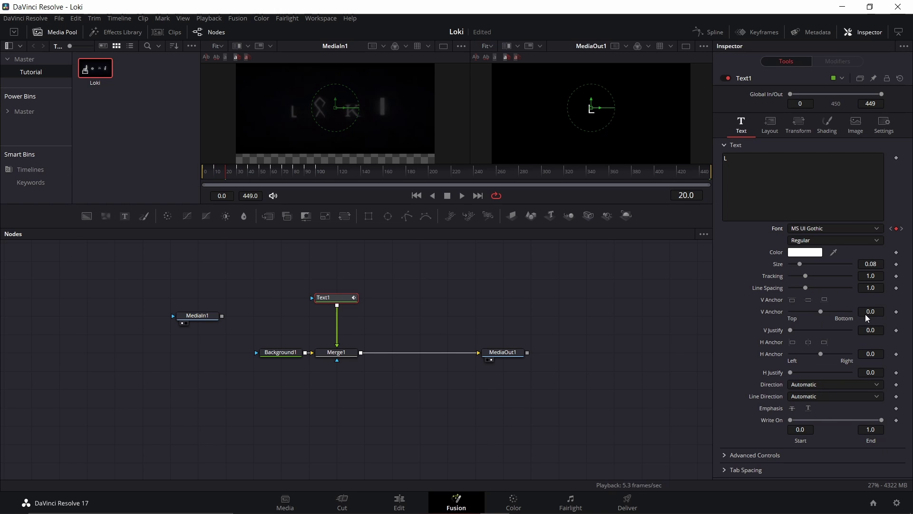
Set the frame 30 keyframe's font to Webdings.
click(903, 229)
click(836, 231)
scroll(815, 421, down, 5)
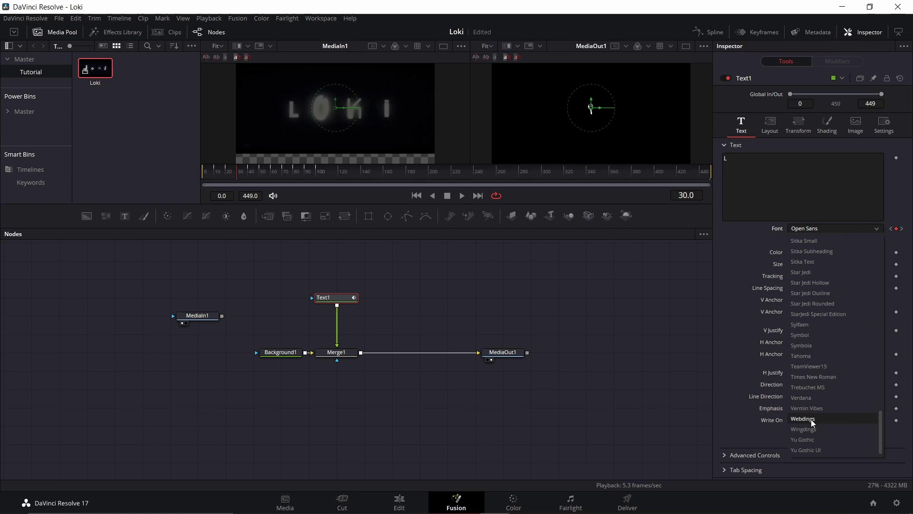
click(812, 420)
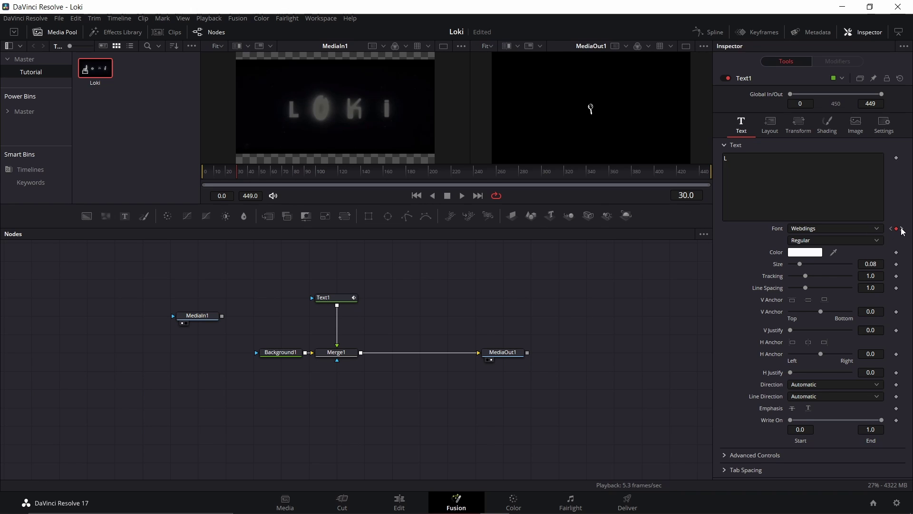
Step through the following keyframes, giving one the Star Jedi Outline font.
click(875, 229)
click(874, 229)
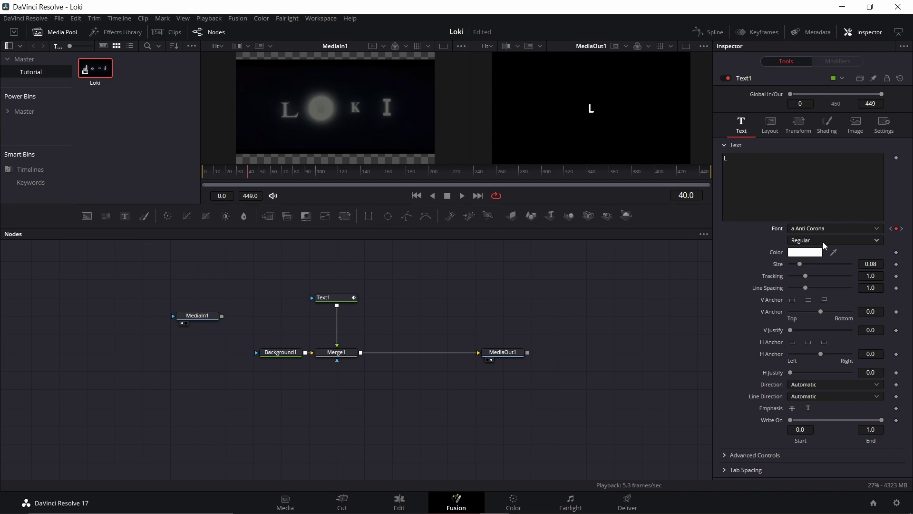
click(876, 229)
click(902, 229)
click(875, 229)
click(824, 375)
click(851, 228)
click(810, 429)
Give the remaining keyframes fonts, ending with Star Jedi, and play the animation.
click(877, 229)
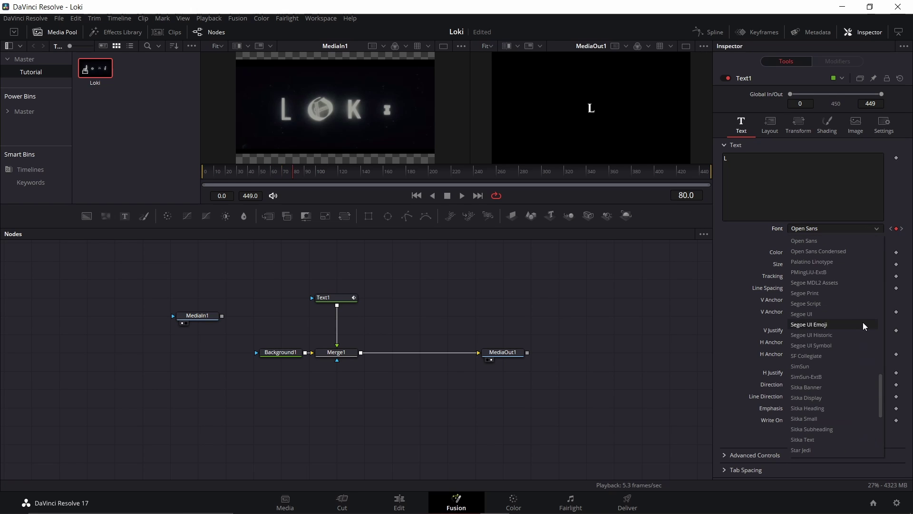
click(905, 230)
click(902, 229)
click(872, 229)
click(811, 322)
click(838, 230)
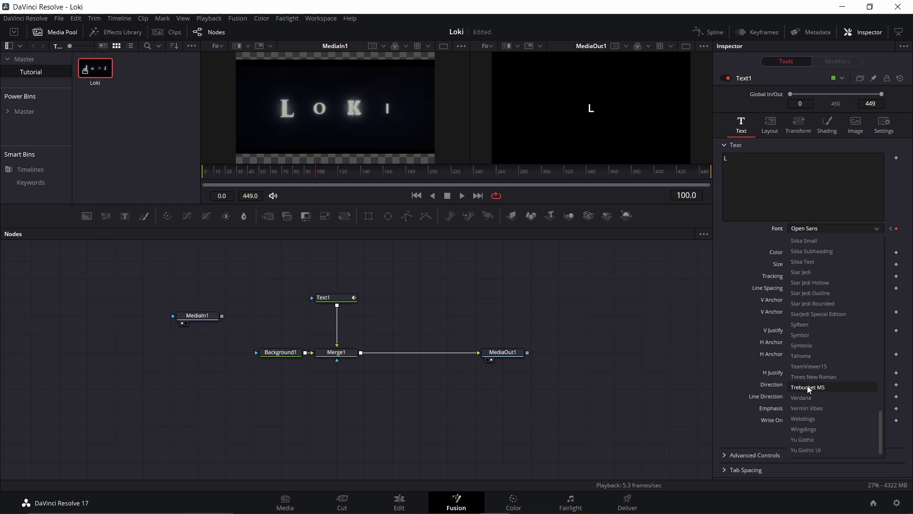
click(816, 294)
click(462, 194)
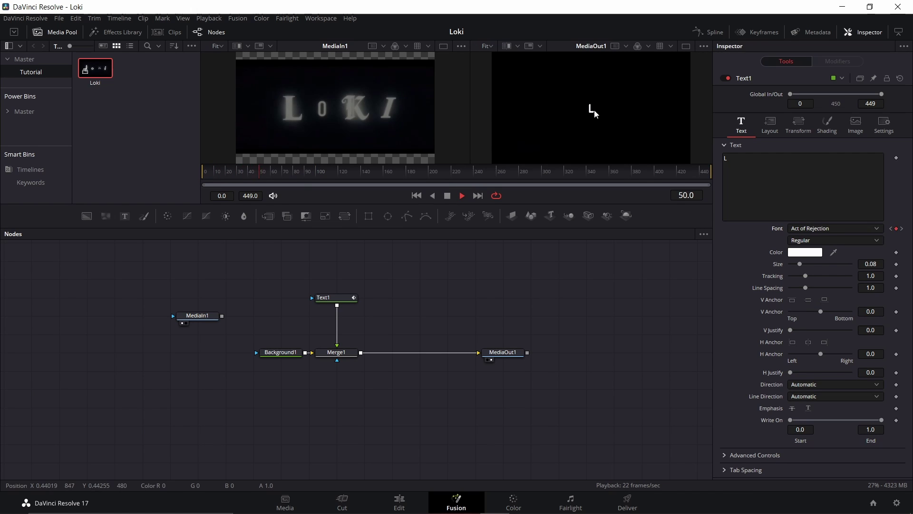
Paste three instanced copies of Text1 into the node graph.
click(447, 195)
click(341, 298)
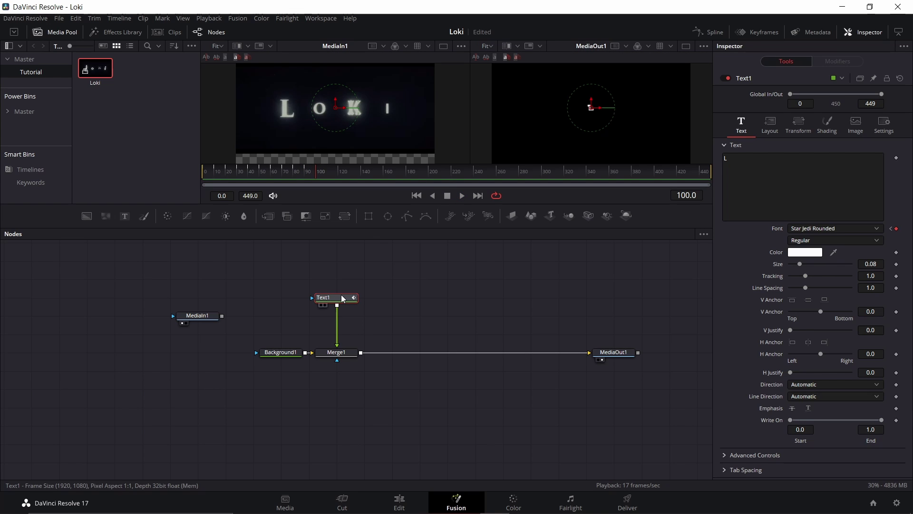
click(432, 308)
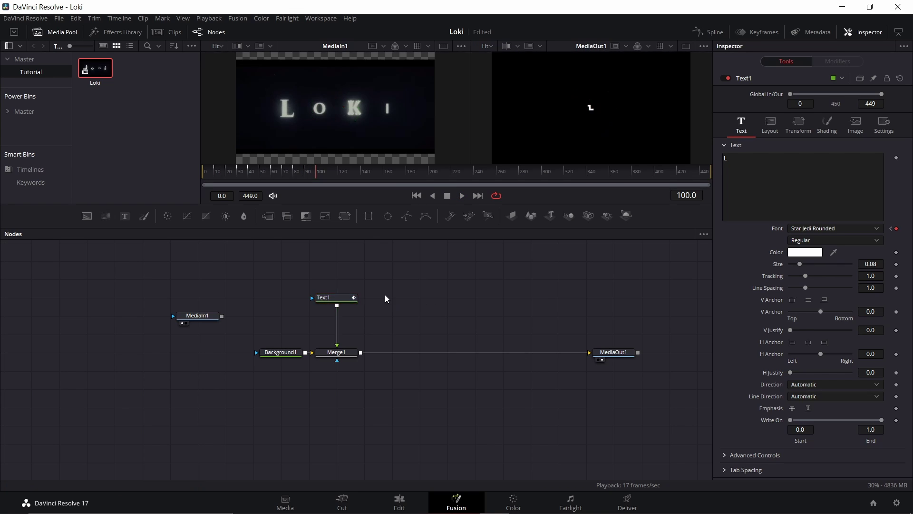
key(ctrl+shift+v)
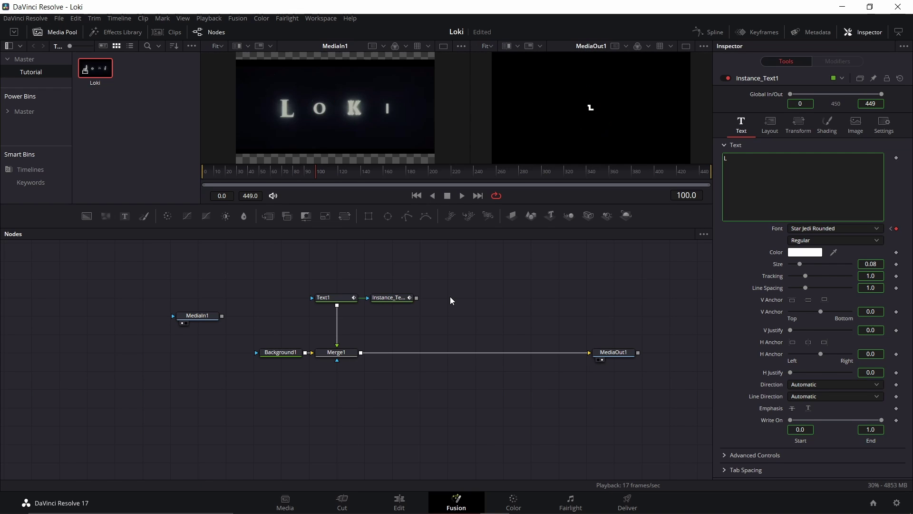
key(ctrl+shift+v)
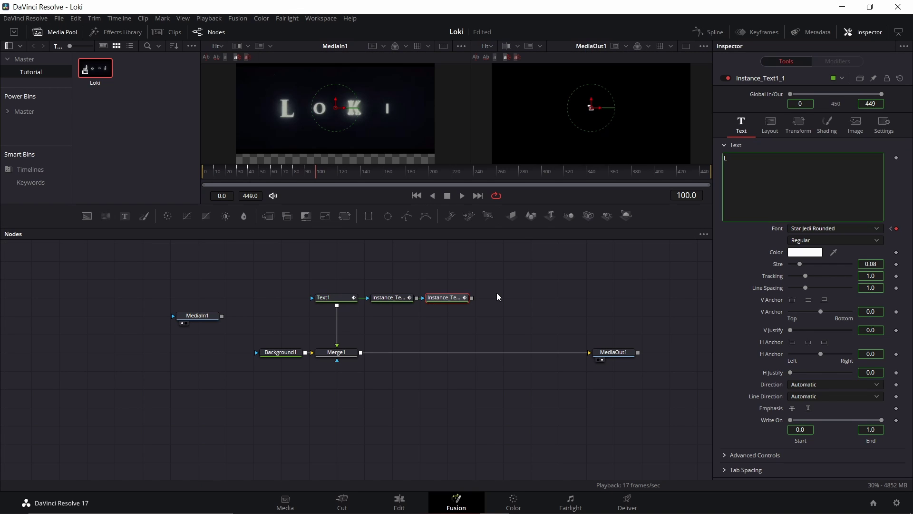
key(ctrl+shift+v)
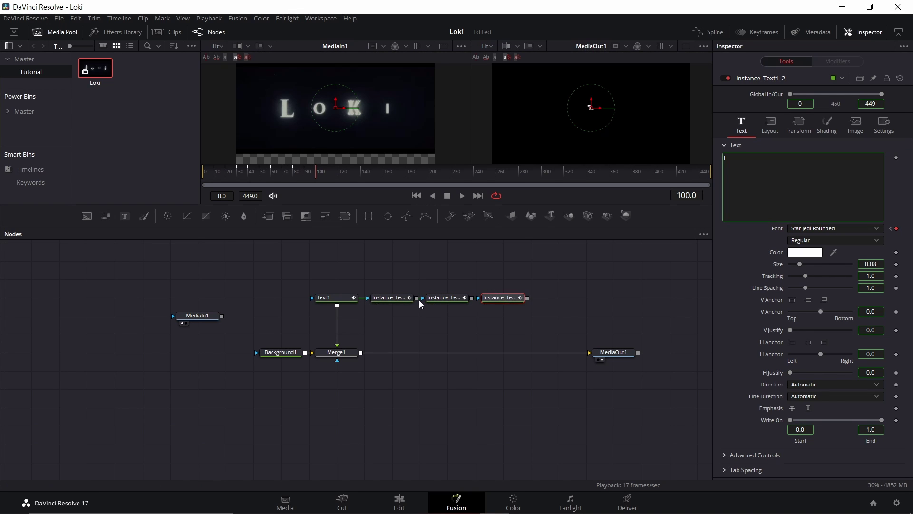
Add a Time Speed node and duplicate it into three Time Speed nodes.
click(398, 321)
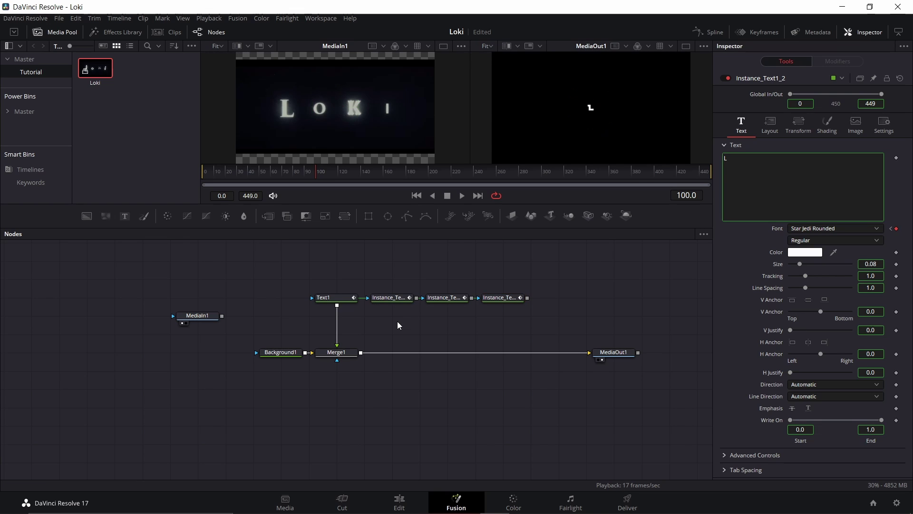
right_click(397, 321)
click(386, 320)
key(shift+space)
text(time)
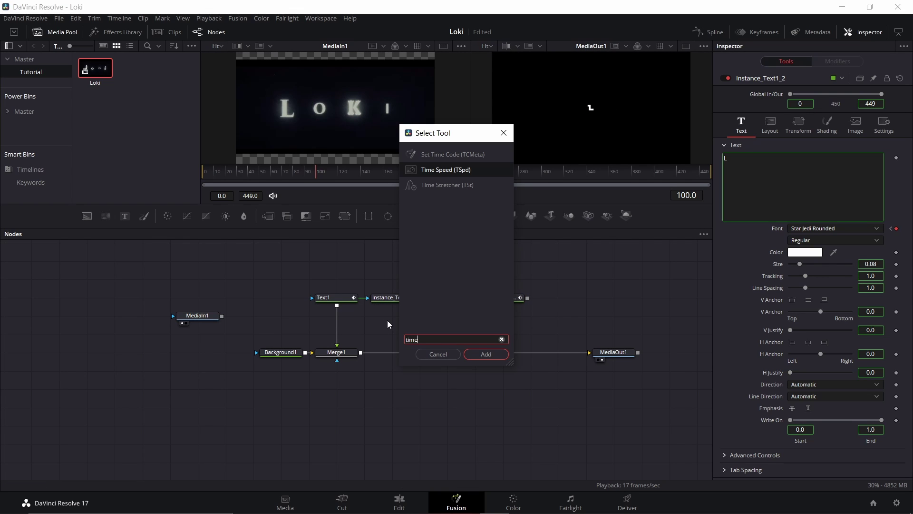
click(450, 170)
click(487, 354)
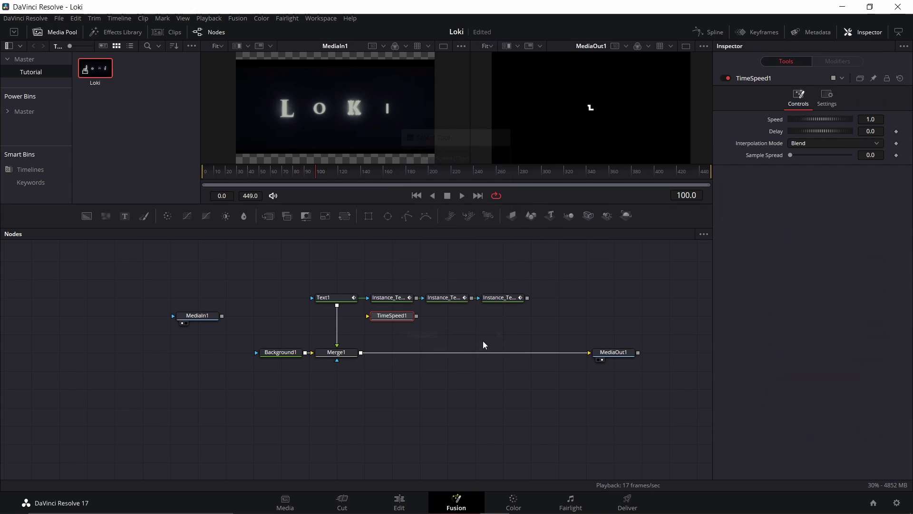
key(ctrl+c)
key(ctrl+v)
key(ctrl+v)
Merge each Time Speed node into the composite and feed one text instance into each.
drag(417, 315, 361, 353)
drag(471, 316, 417, 352)
drag(527, 316, 472, 353)
drag(416, 297, 393, 316)
drag(473, 297, 448, 316)
drag(527, 298, 501, 321)
click(385, 298)
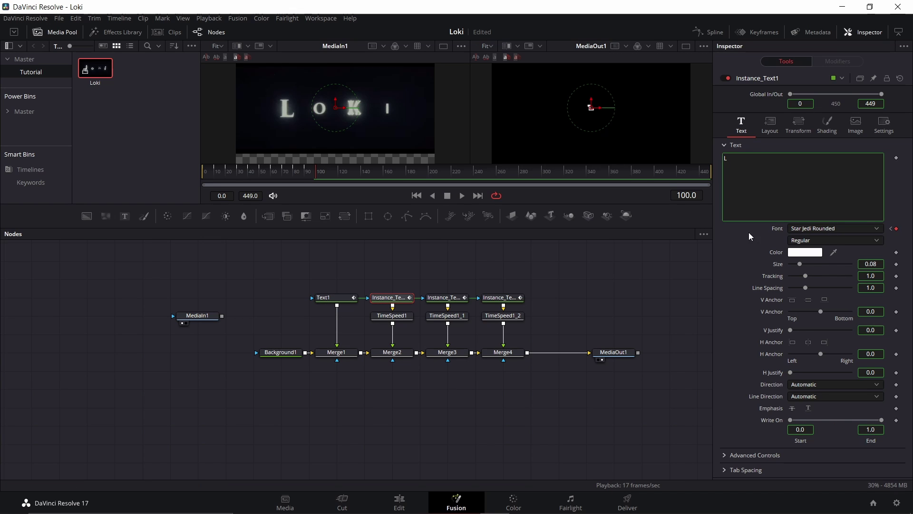
Deinstance the Layout Center position on all three Instance_Text copies.
click(769, 126)
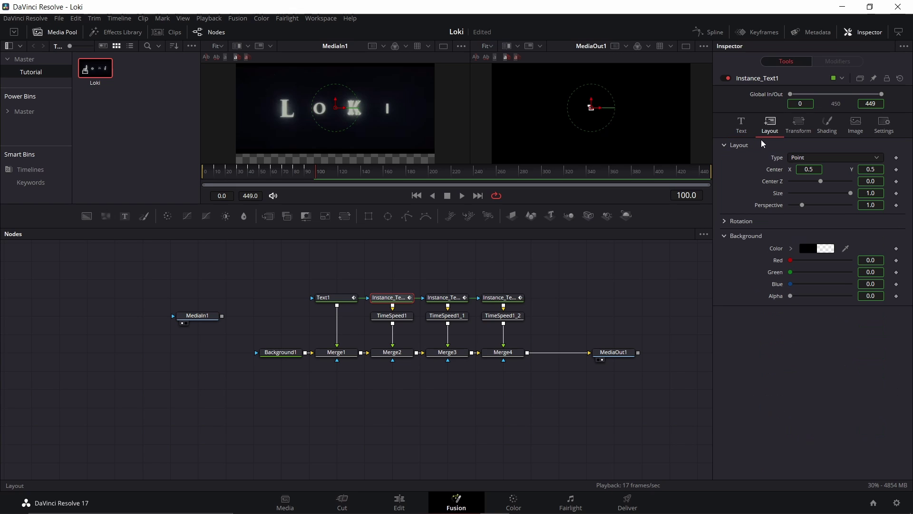
right_click(775, 172)
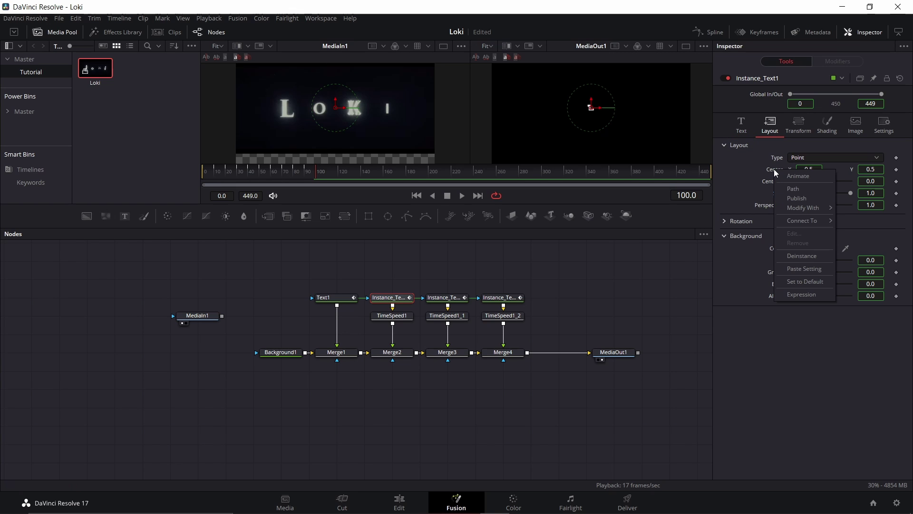
click(801, 256)
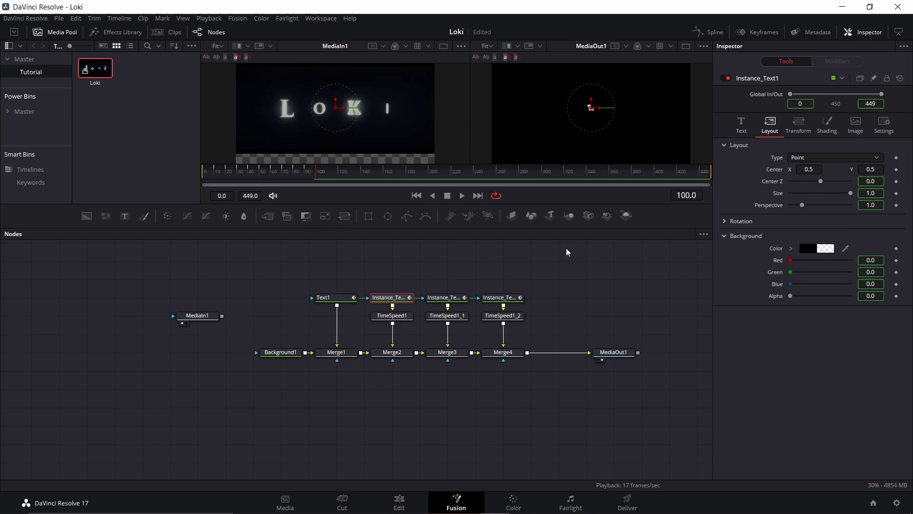
click(447, 302)
click(770, 124)
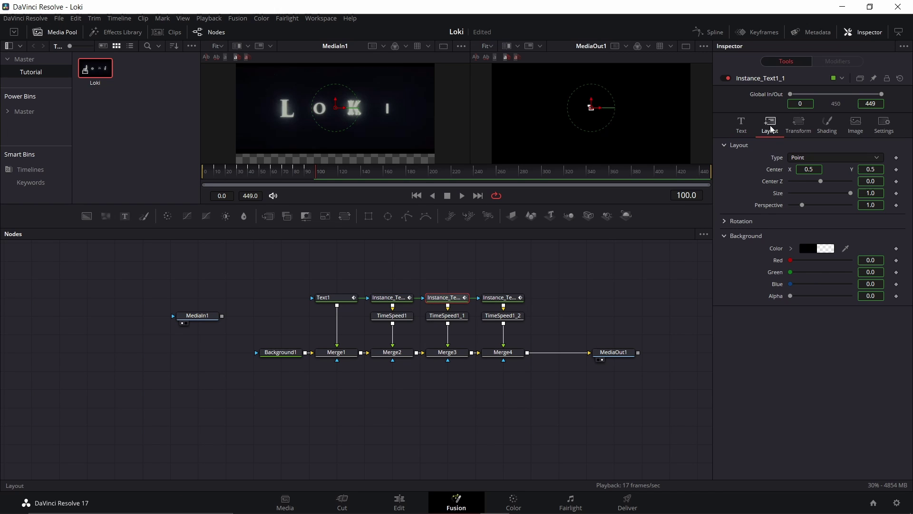
right_click(774, 174)
click(804, 255)
click(503, 298)
click(770, 124)
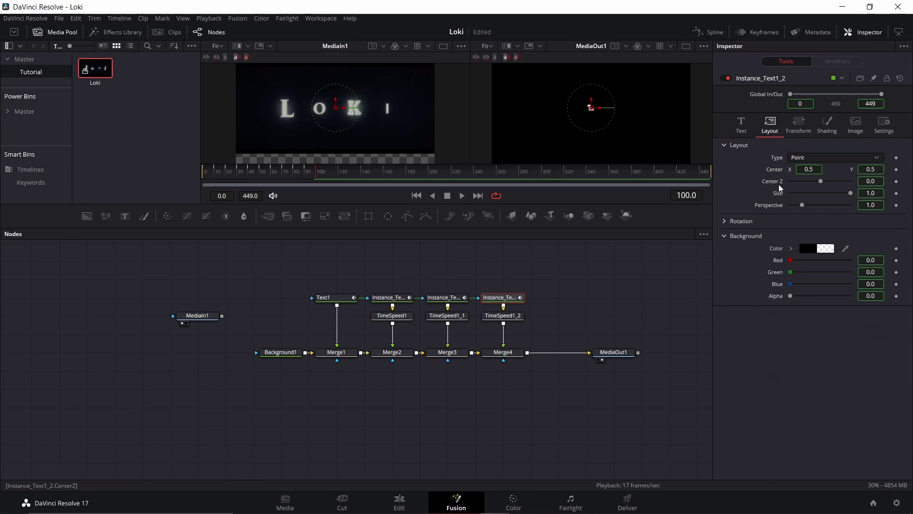
right_click(777, 174)
click(792, 261)
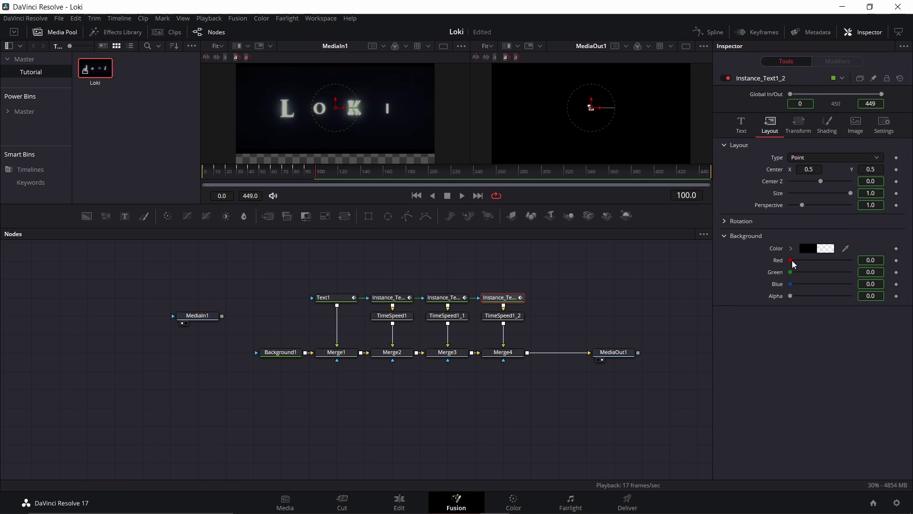
Set Text1's Center X to 0.25 and Instance_Text1's Center X to 0.4.
click(331, 297)
click(770, 125)
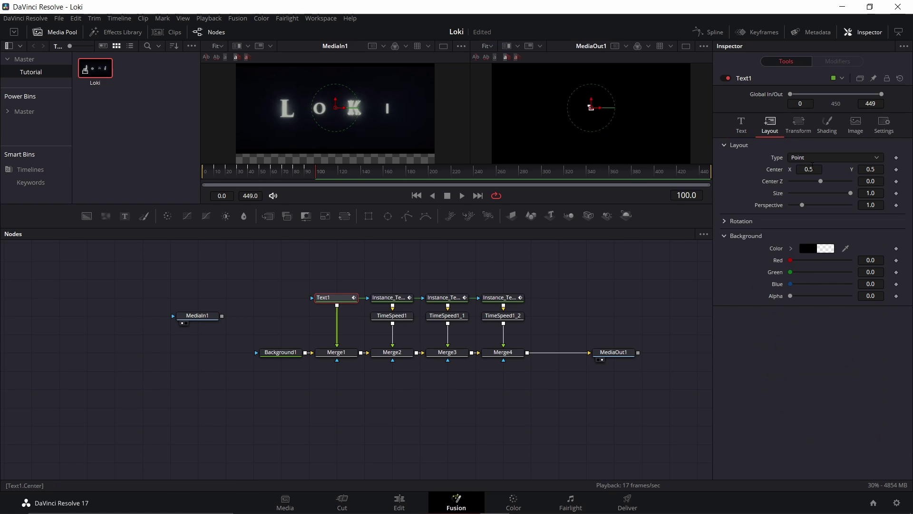
text(0.25)
key(Tab)
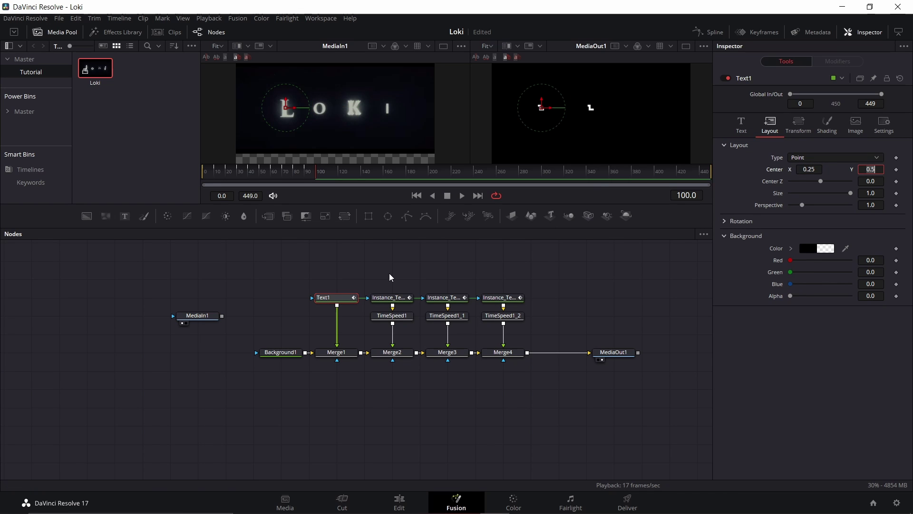
click(388, 297)
click(454, 298)
click(499, 297)
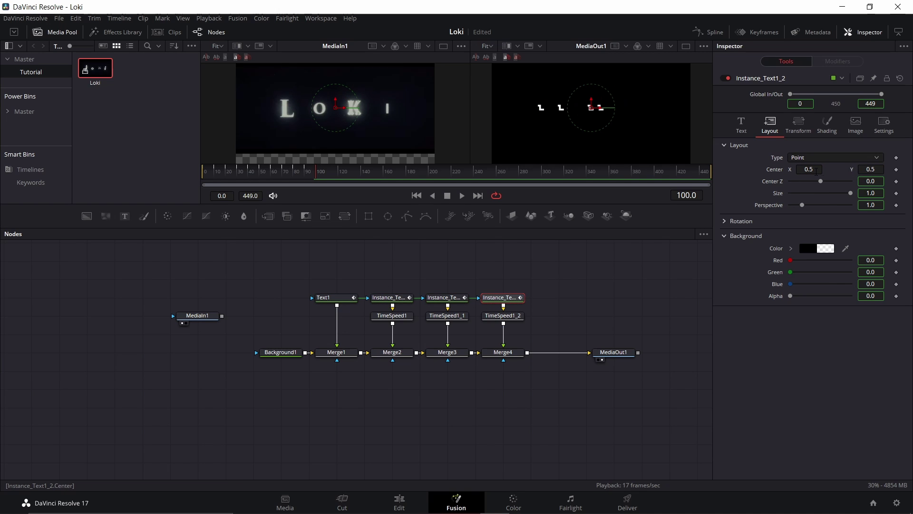
click(388, 297)
text(0.4)
key(Tab)
Deinstance the text field on Instance_Text1, Instance_Text1_1 and Instance_Text1_2.
click(392, 315)
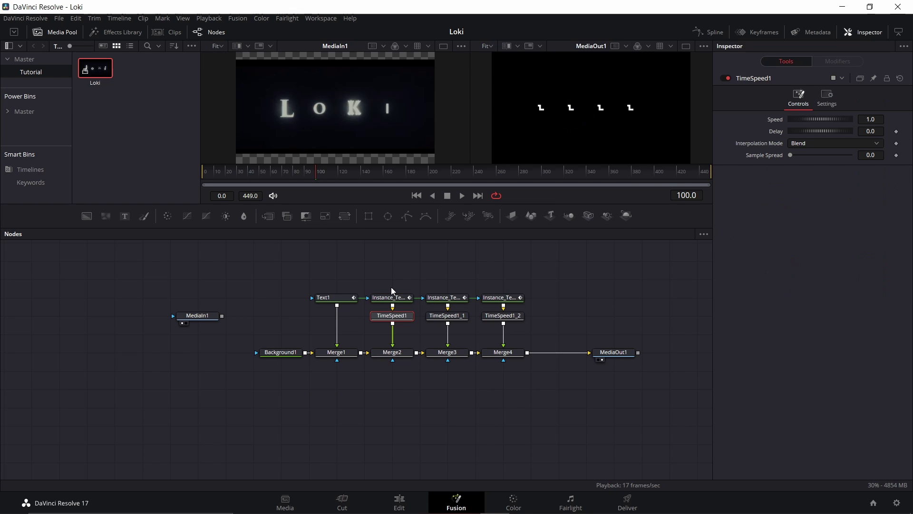
click(394, 299)
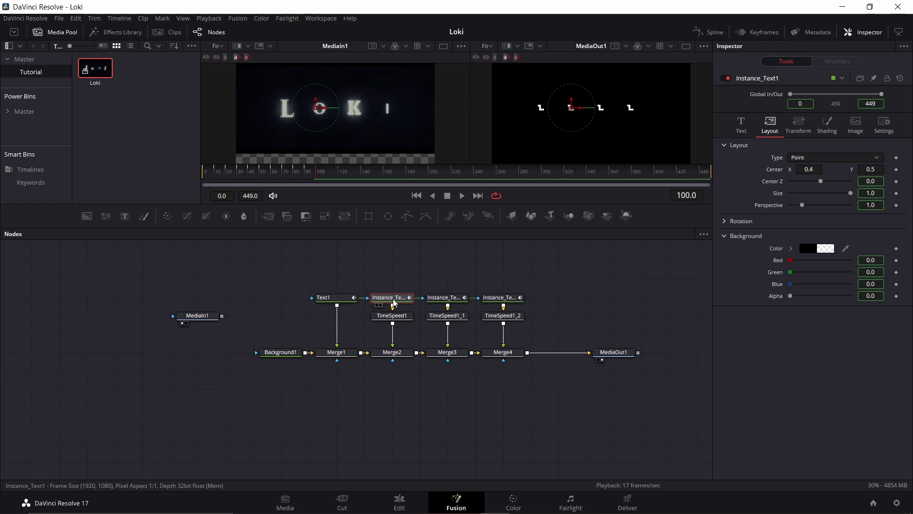
click(741, 125)
right_click(753, 168)
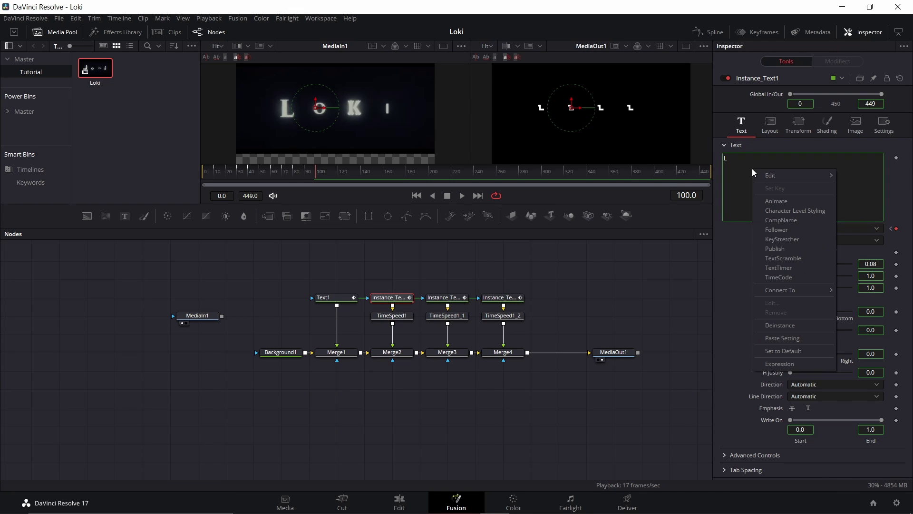
click(780, 325)
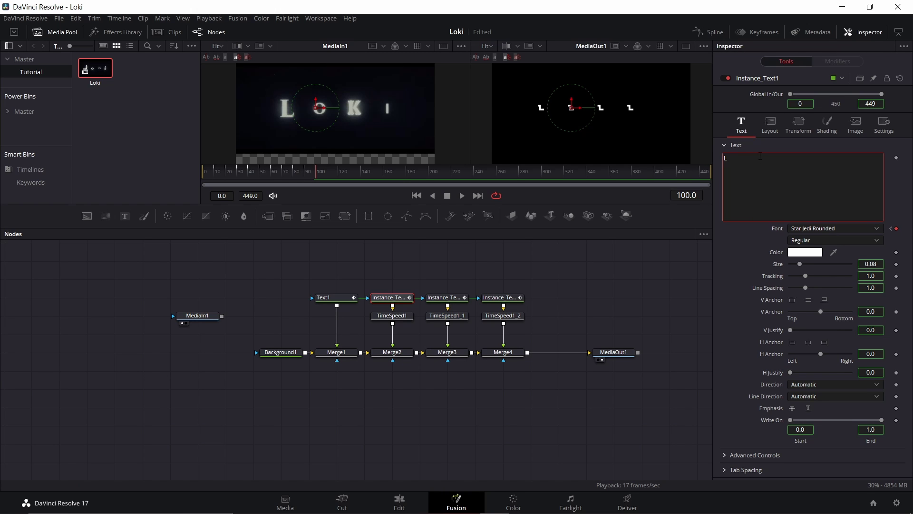
click(446, 297)
right_click(770, 194)
click(804, 347)
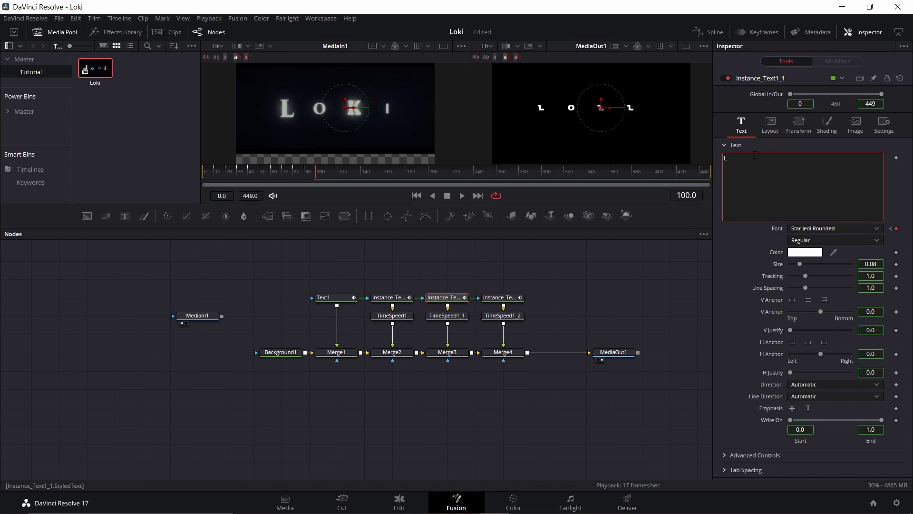
click(499, 297)
right_click(771, 197)
click(804, 351)
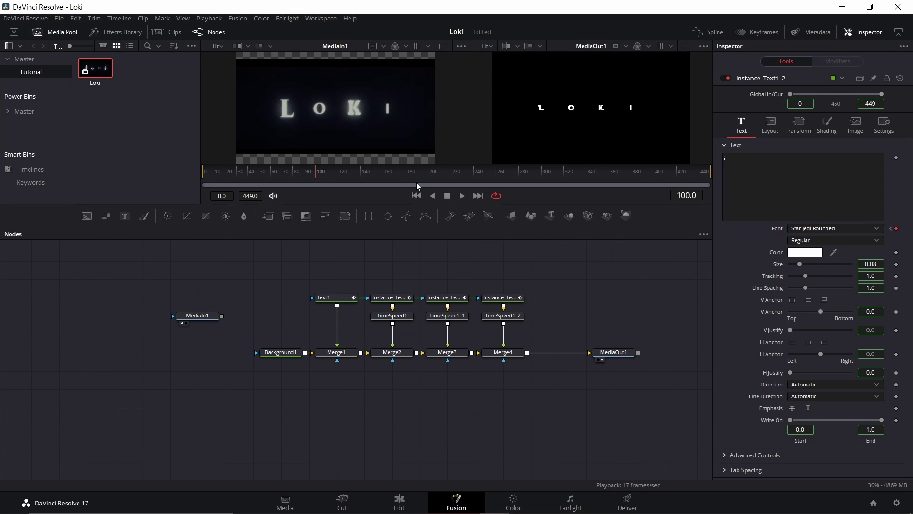
Set the Delay to -10 frames on TimeSpeed1 and -20 frames on TimeSpeed1_1.
click(402, 319)
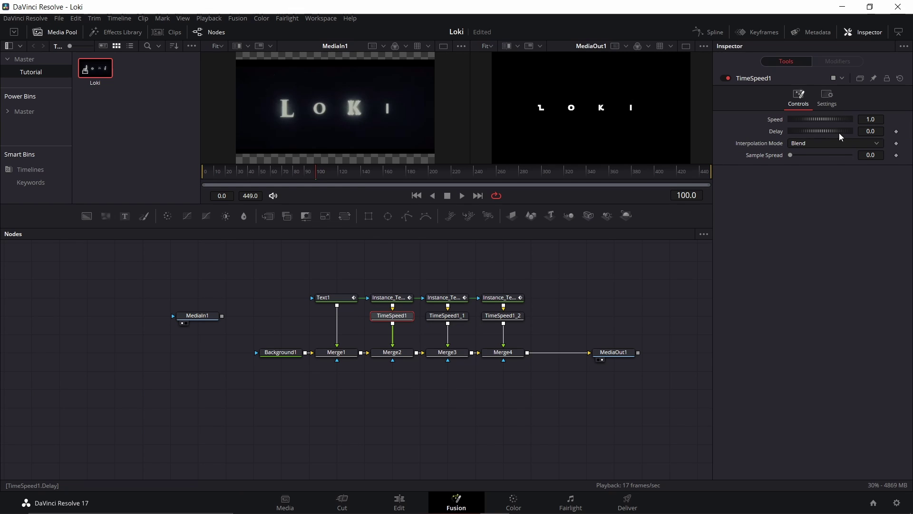
click(873, 132)
text(-10)
key(Return)
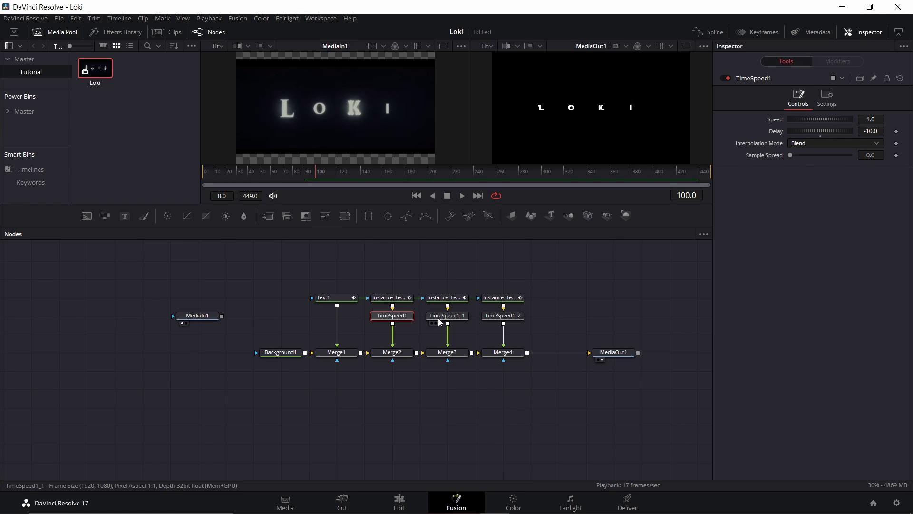
click(459, 316)
click(870, 131)
key(BackSpace)
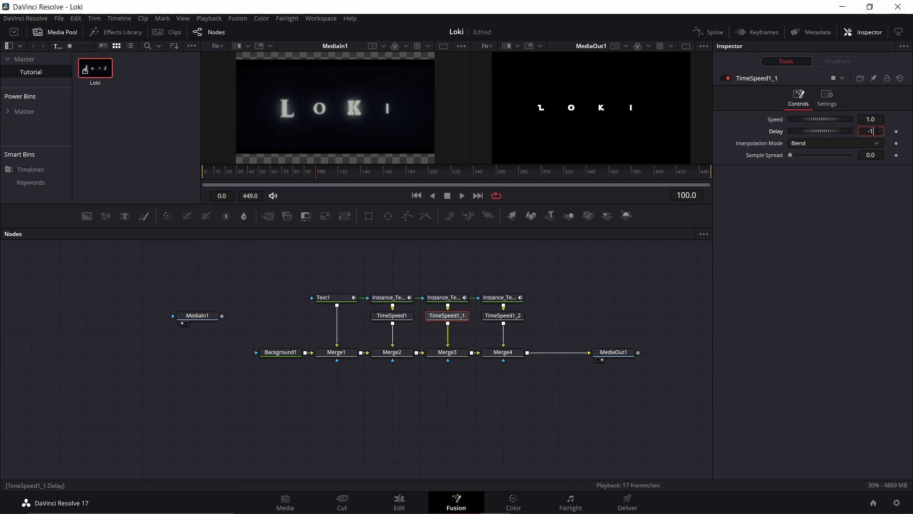
text(-20)
key(Return)
Give TimeSpeed1_2 a -30 frame delay and preview the staggered letters from frame 13.
click(492, 320)
click(871, 131)
text(-30)
key(Return)
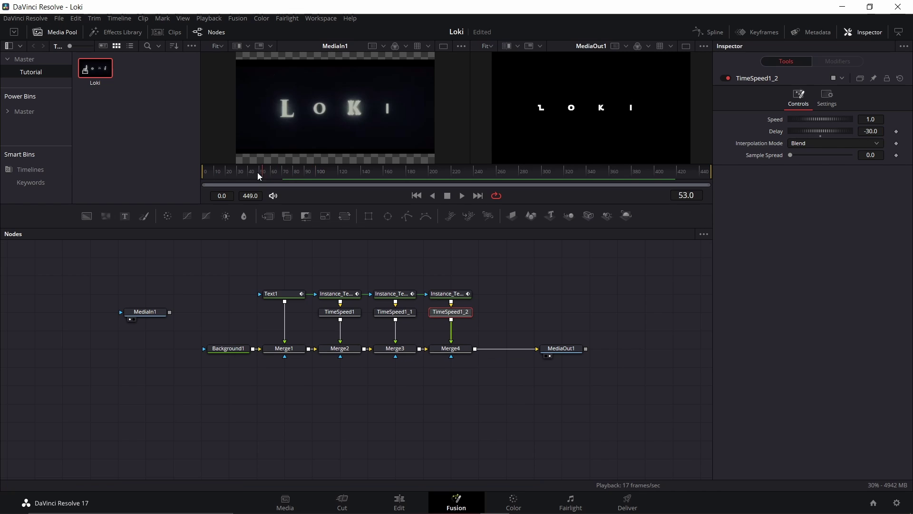
click(258, 172)
drag(260, 174, 222, 173)
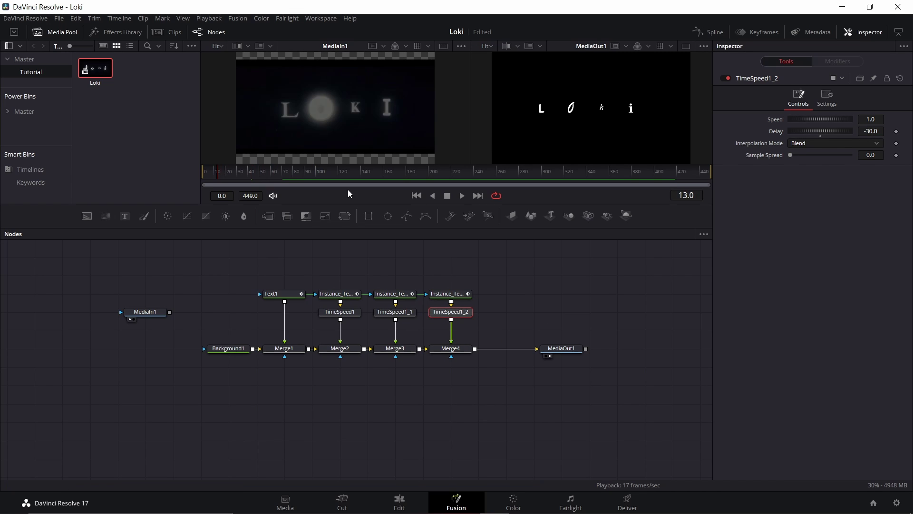
click(462, 193)
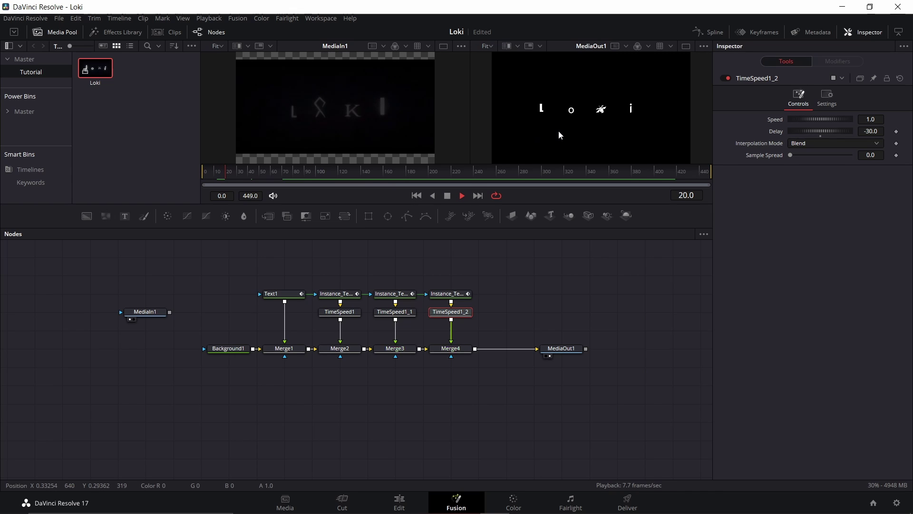
click(447, 196)
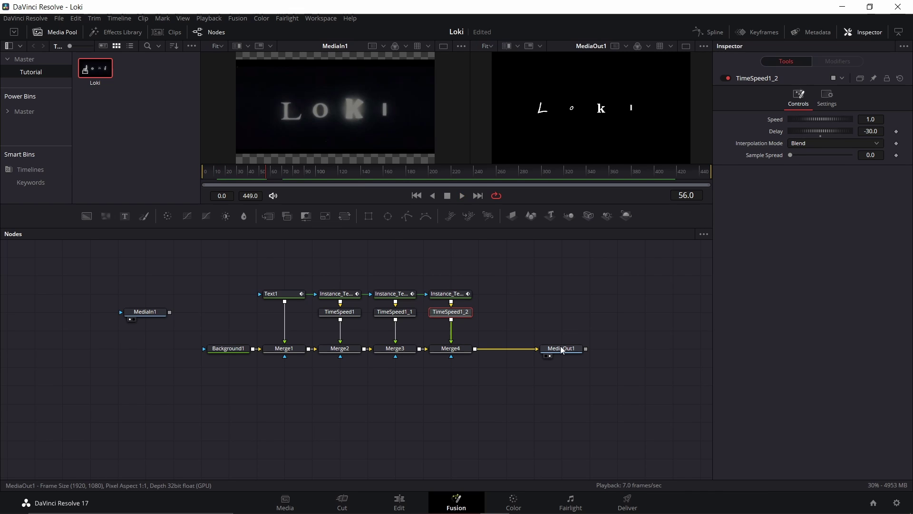
Insert a Soft Glow node between Merge4 and MediaOut1.
drag(563, 348, 673, 349)
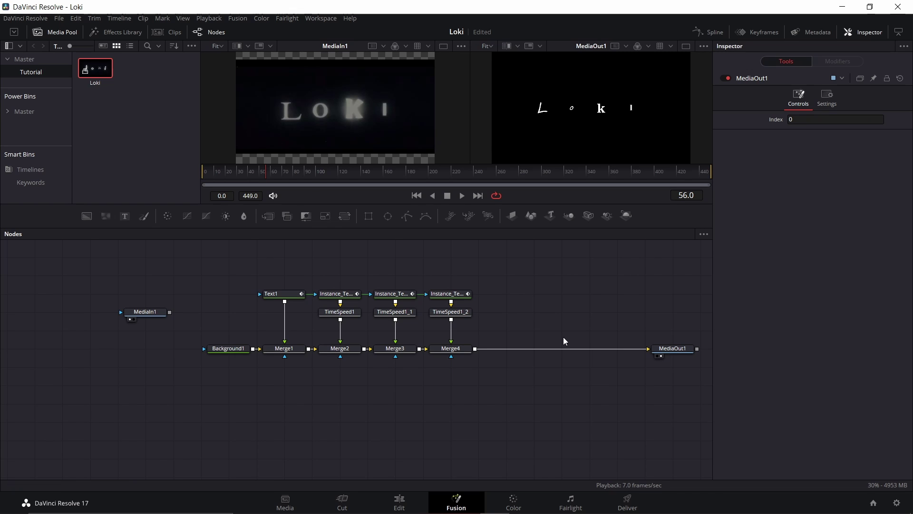
key(shift+space)
text(soft)
click(447, 153)
click(486, 354)
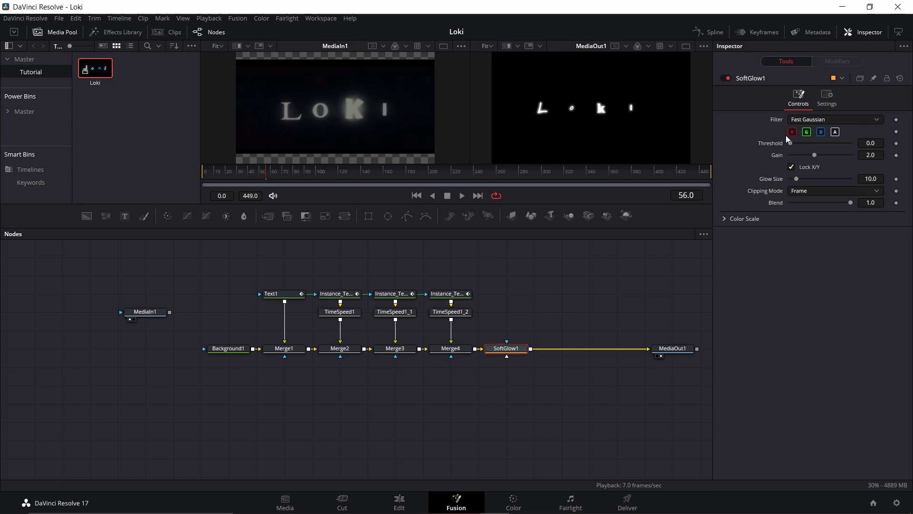
Set SoftGlow1's Glow Size to 24.4 and its Gain to about 2.953.
drag(796, 179, 824, 156)
drag(567, 290, 518, 266)
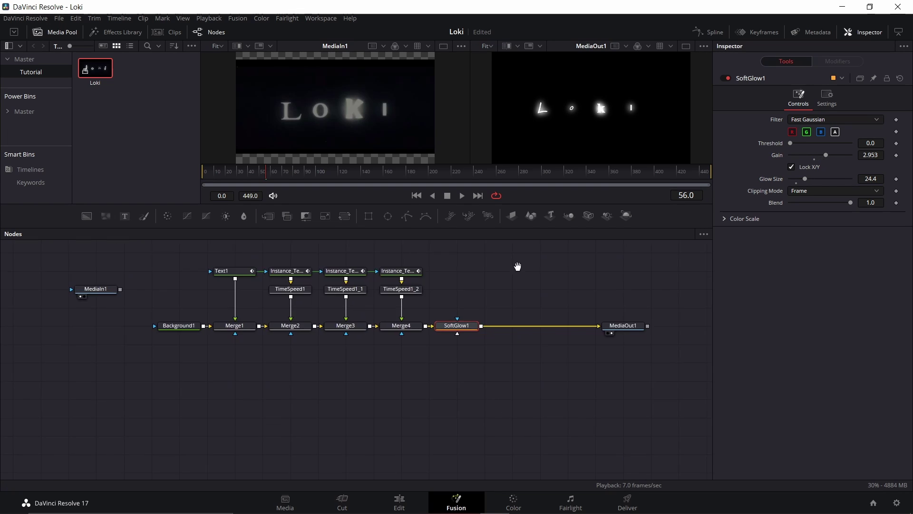
scroll(363, 139, up, 2)
scroll(375, 153, up, 2)
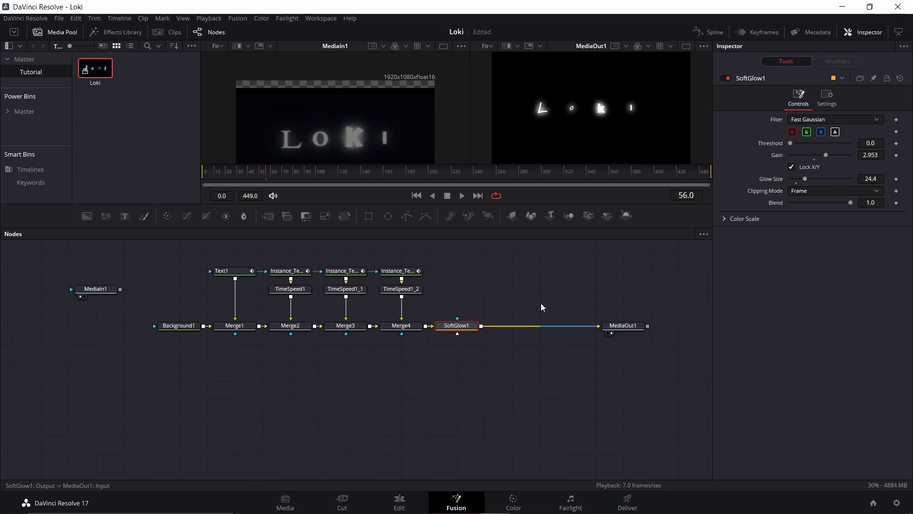
click(518, 277)
Insert a Grain node between SoftGlow1 and MediaOut1.
key(shift+space)
text(grain)
click(437, 170)
click(493, 356)
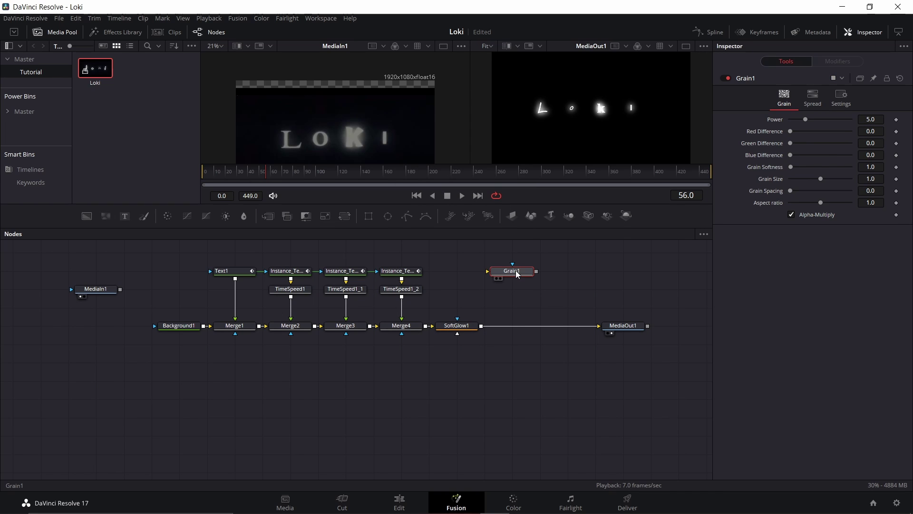
drag(518, 279, 517, 329)
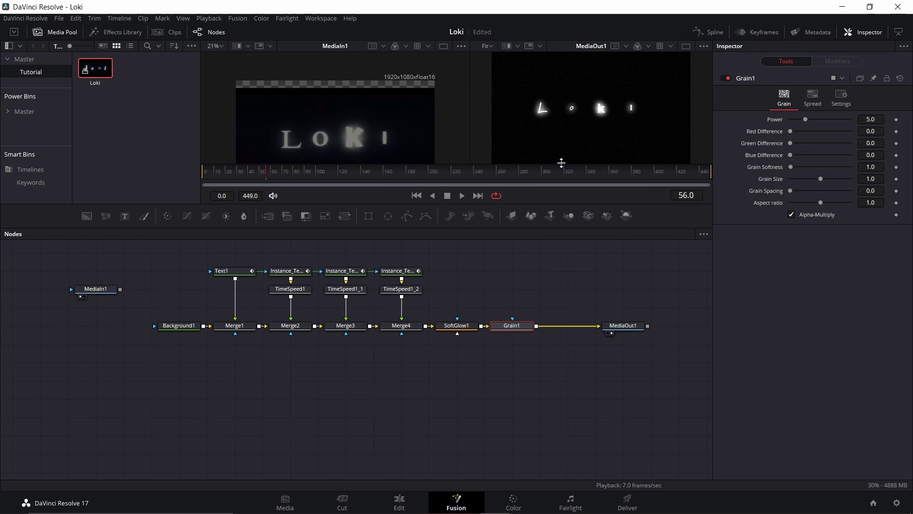
Enlarge the viewers by making them taller and hiding the media pool.
drag(561, 163, 561, 296)
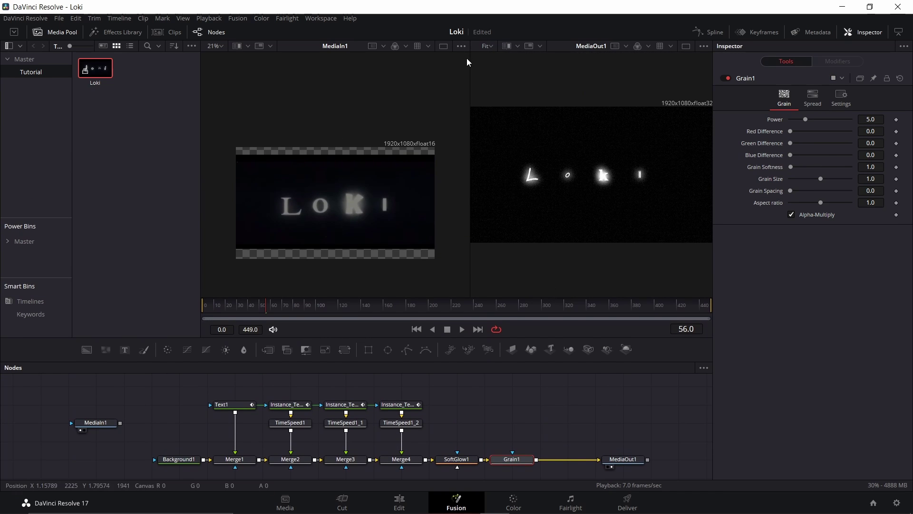
key(ctrl+shift+1)
scroll(484, 174, up, 5)
scroll(443, 182, down, 1)
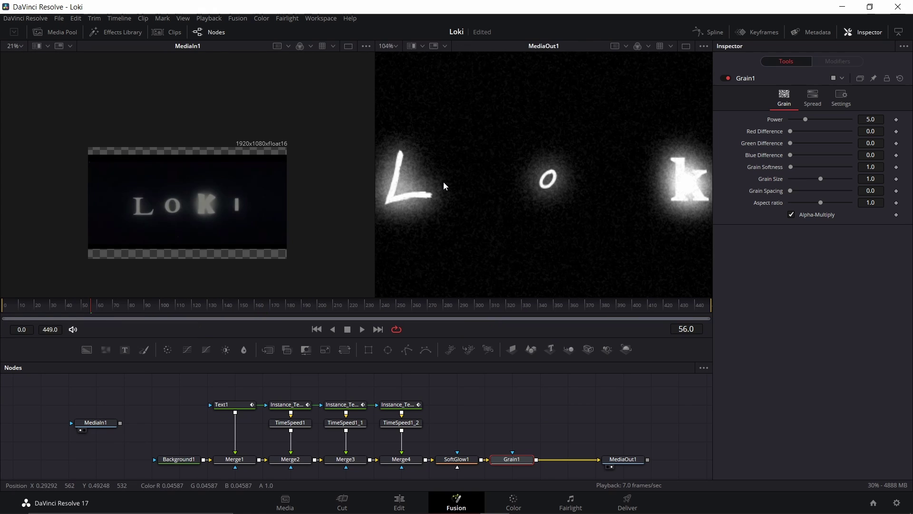
scroll(516, 184, down, 6)
scroll(516, 184, up, 1)
scroll(233, 225, up, 8)
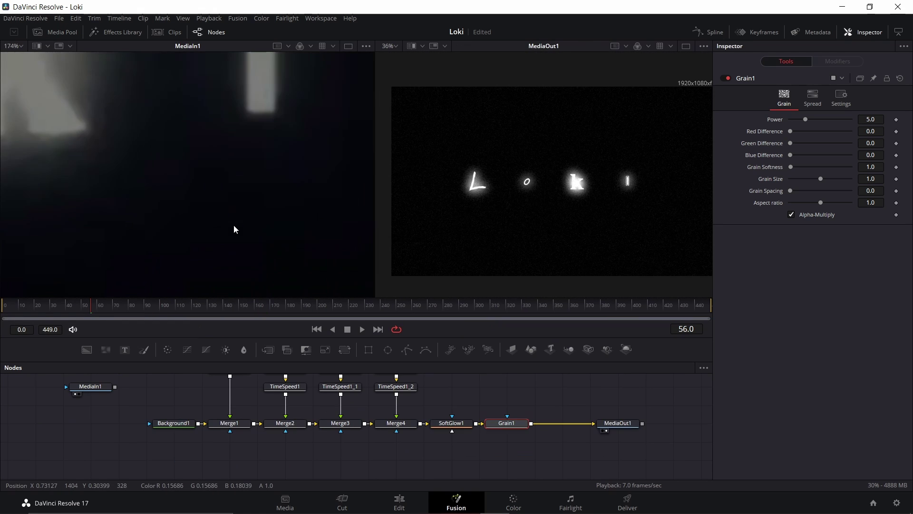
scroll(233, 224, down, 3)
scroll(224, 180, down, 2)
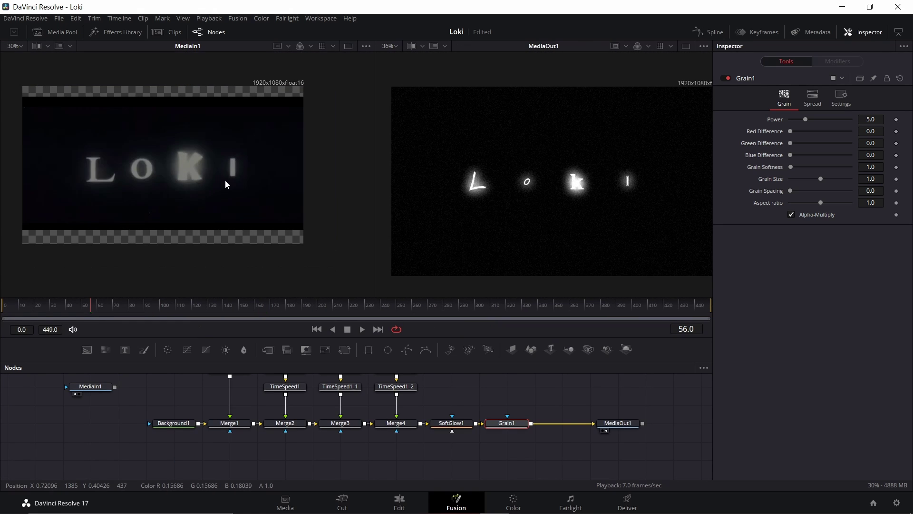
Change Background1's colour to a near-black navy, with Blue around 0.03.
click(174, 423)
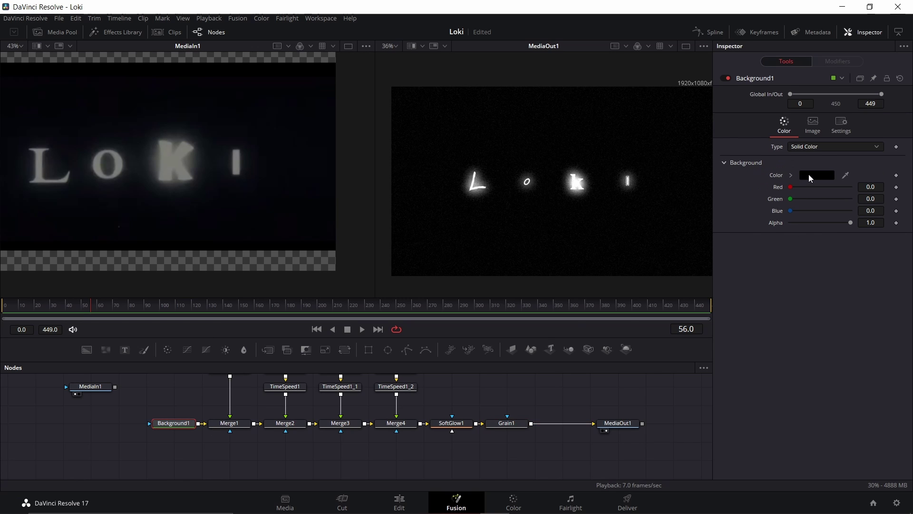
click(811, 175)
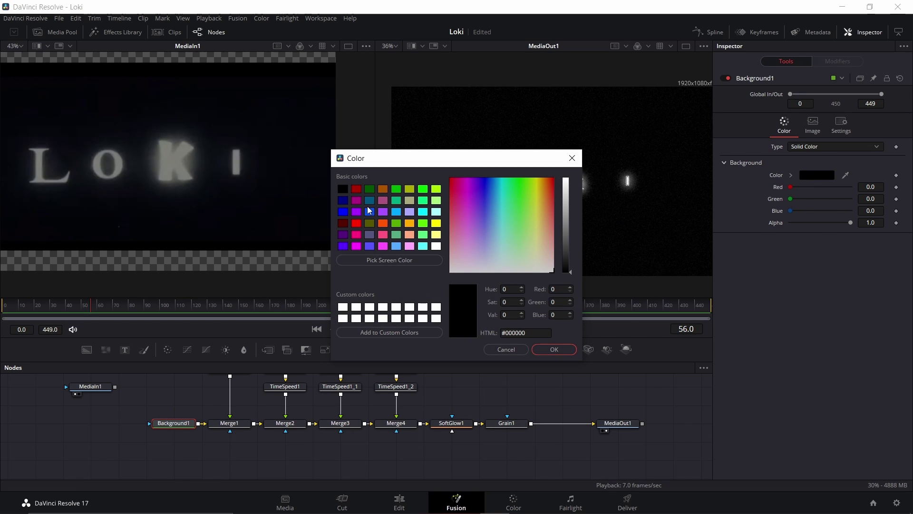
click(344, 200)
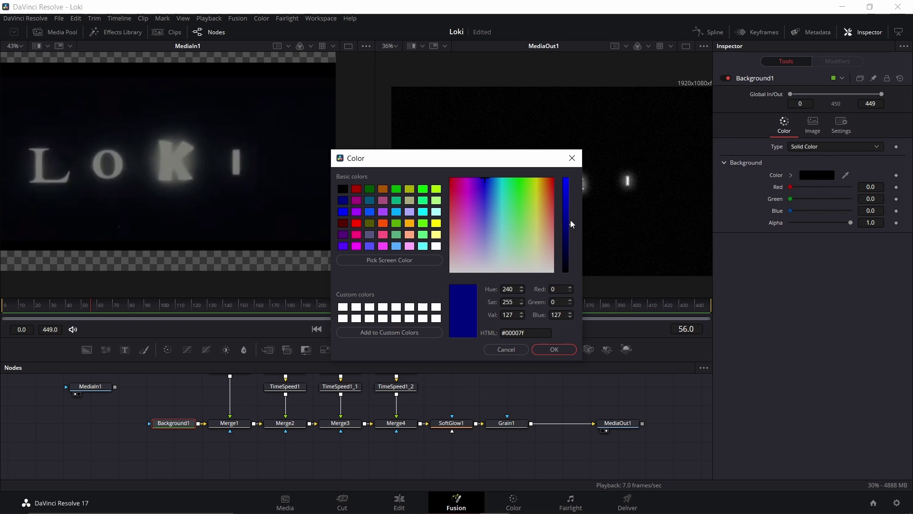
drag(571, 226, 570, 255)
click(565, 351)
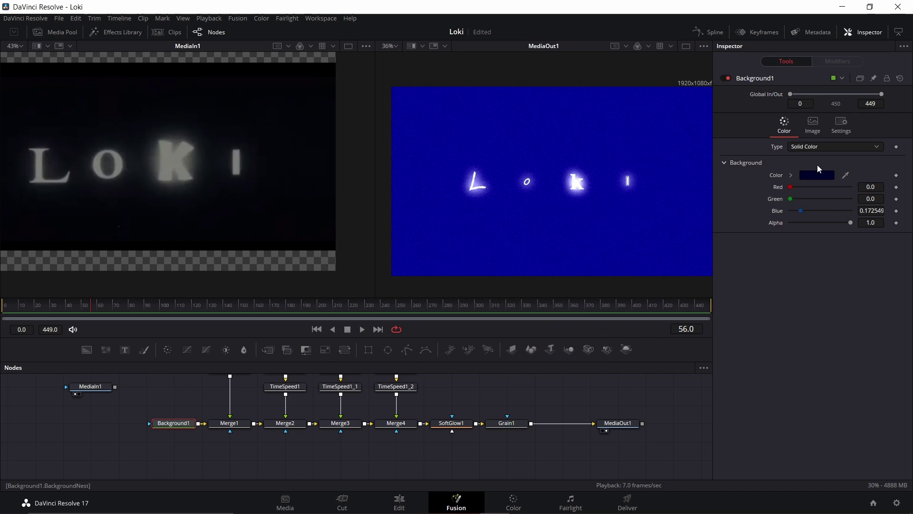
drag(801, 213, 791, 212)
scroll(557, 399, down, 3)
scroll(564, 396, up, 2)
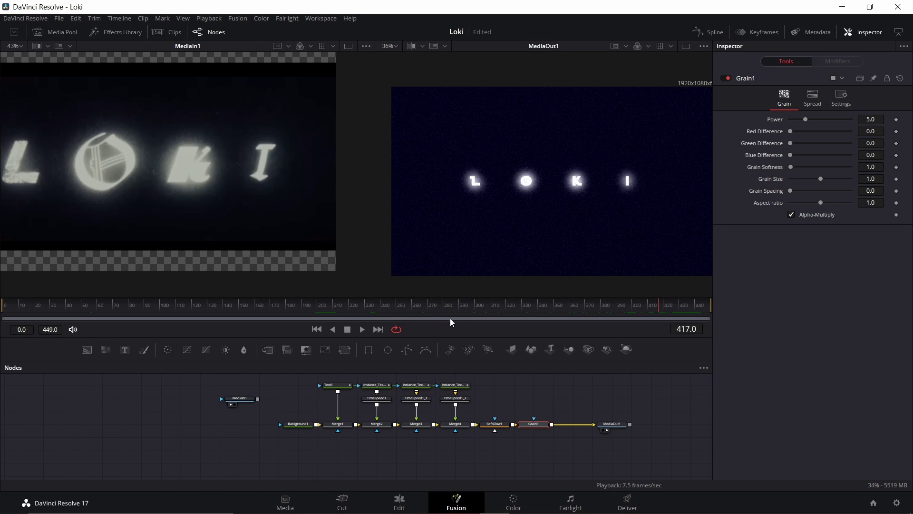
drag(452, 296, 452, 181)
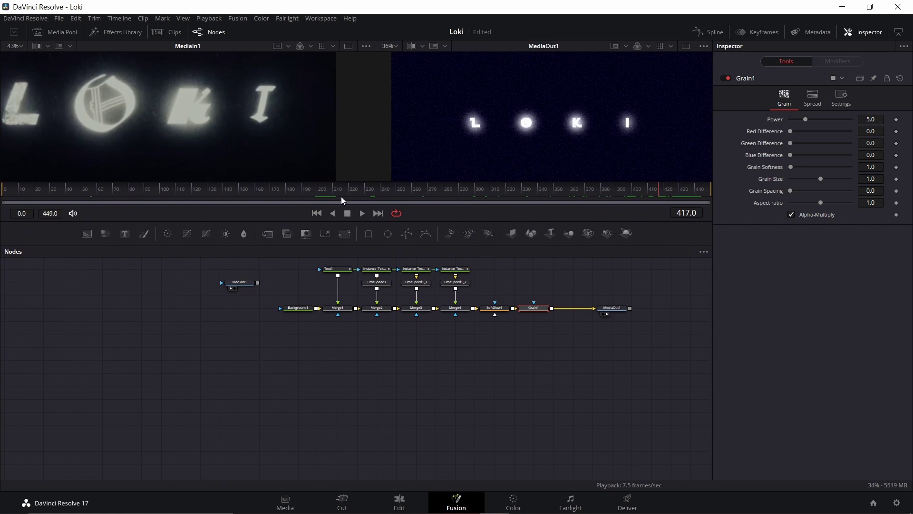
drag(457, 305, 381, 375)
Select all Text1 font keyframes in the Spline panel and set them to loop.
click(478, 321)
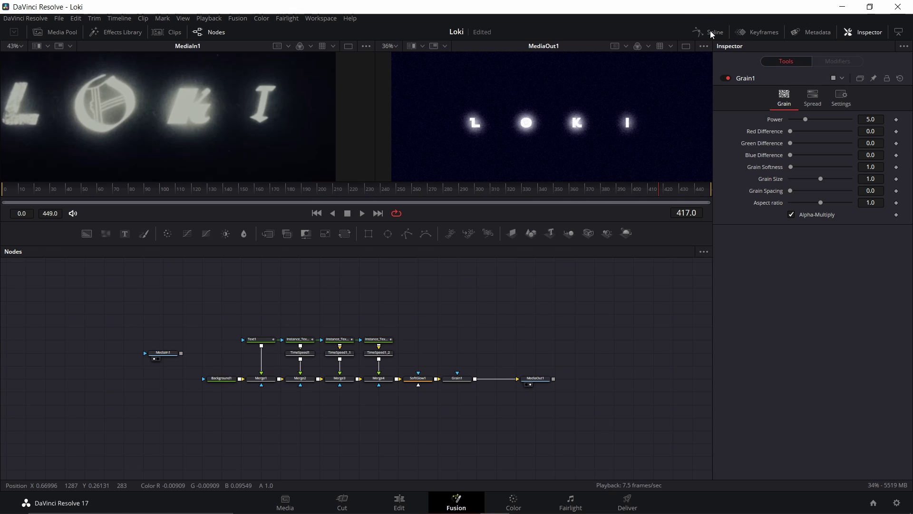
click(710, 31)
click(309, 275)
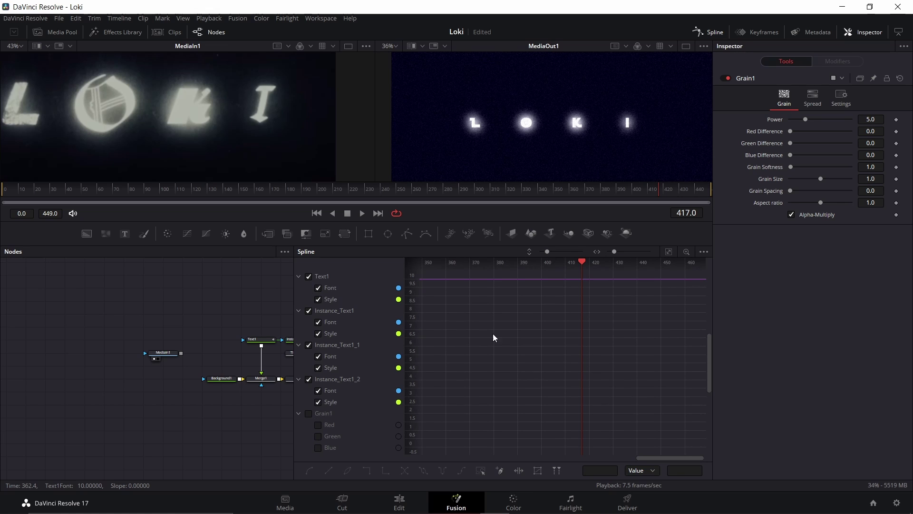
click(669, 250)
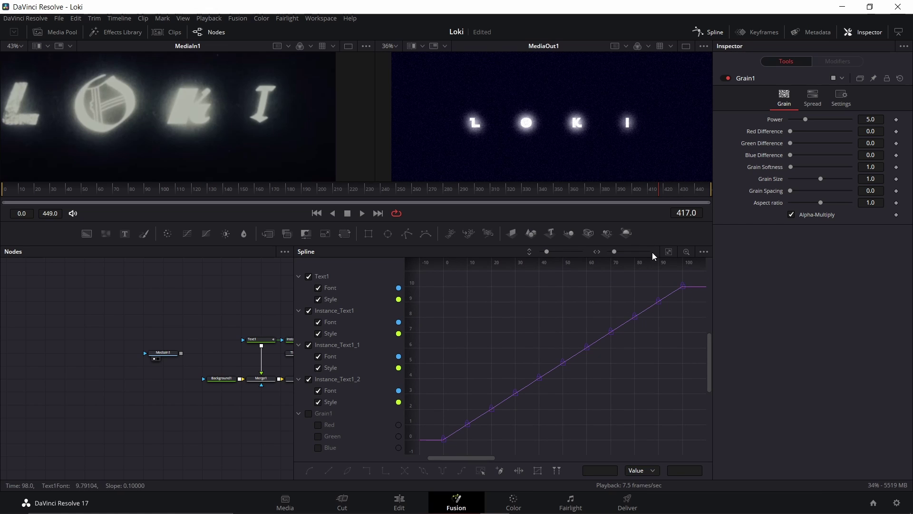
drag(693, 276, 432, 446)
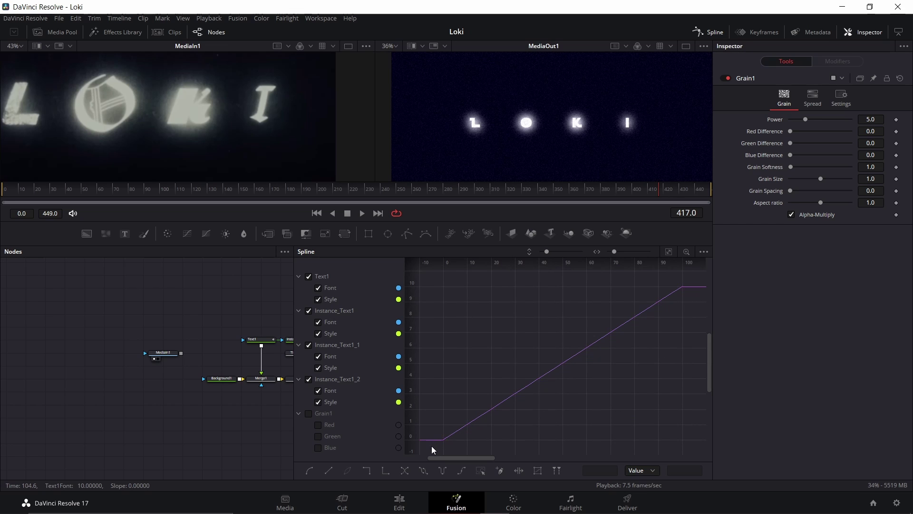
click(421, 471)
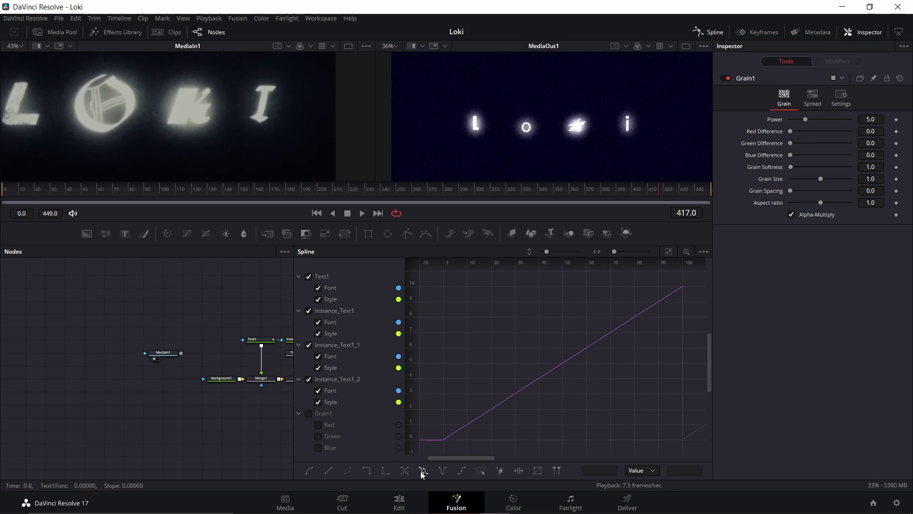
click(700, 33)
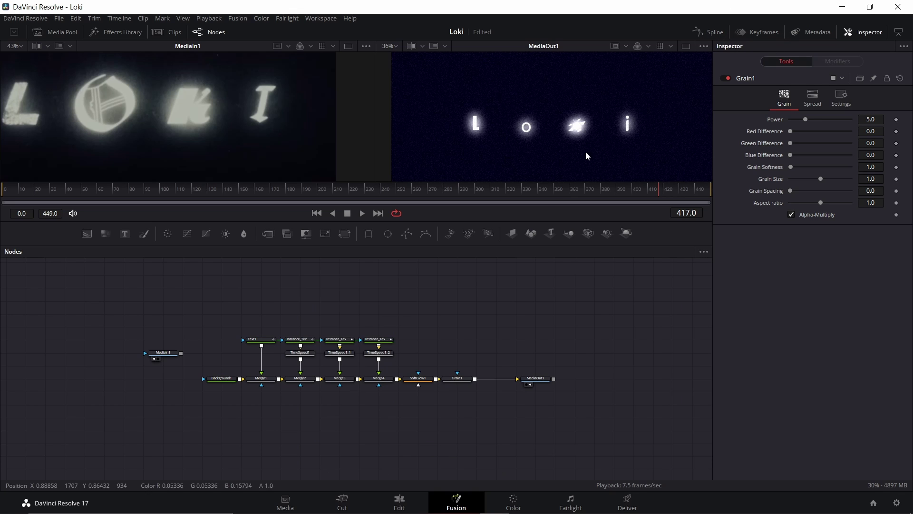
Preview the looping font animation between roughly frames 216 and 422.
click(344, 190)
drag(343, 191, 421, 187)
click(362, 213)
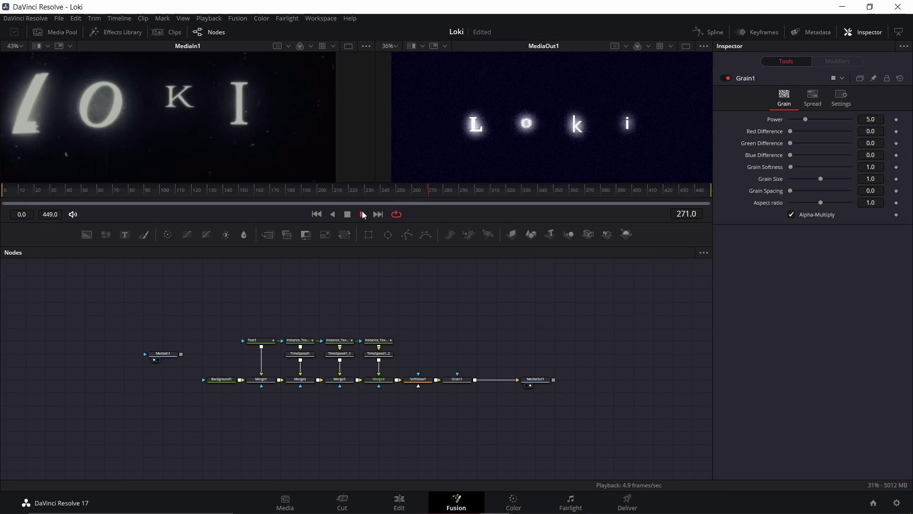
click(363, 213)
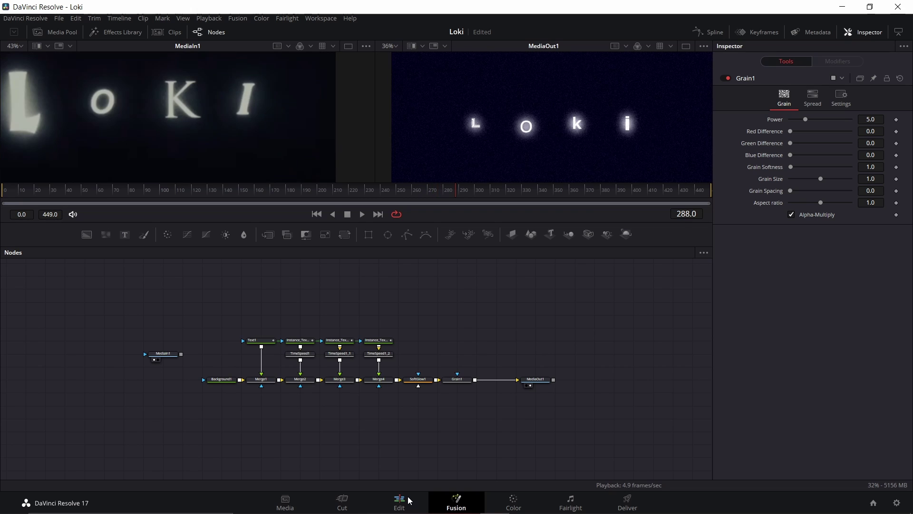
click(664, 189)
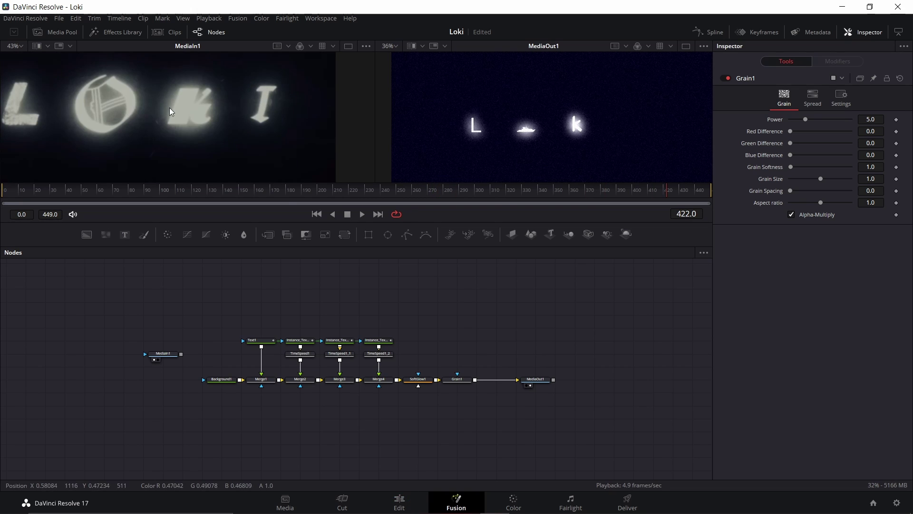
On the Edit page, blade the Fusion Composition clip at 01:00:13:02.
click(399, 501)
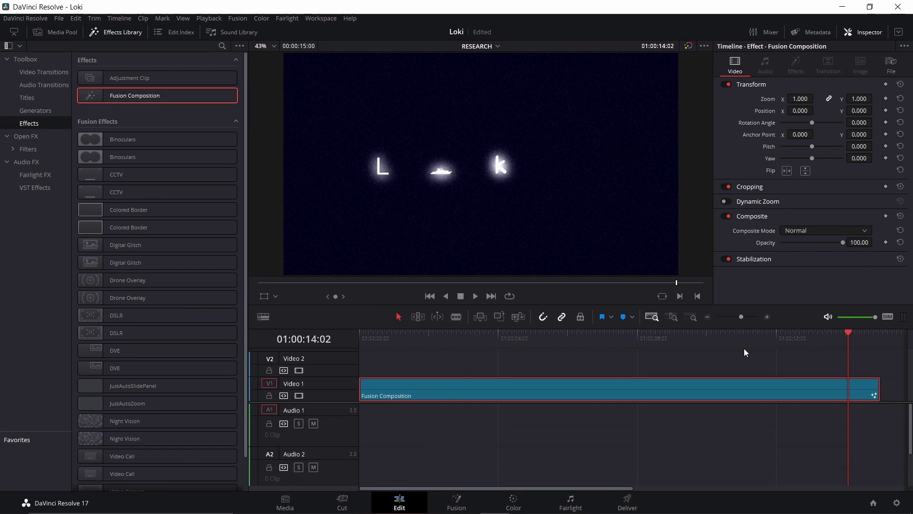
mouse_move(854, 334)
mouse_down()
mouse_move(864, 335)
mouse_move(840, 332)
mouse_move(880, 335)
mouse_move(850, 336)
mouse_up()
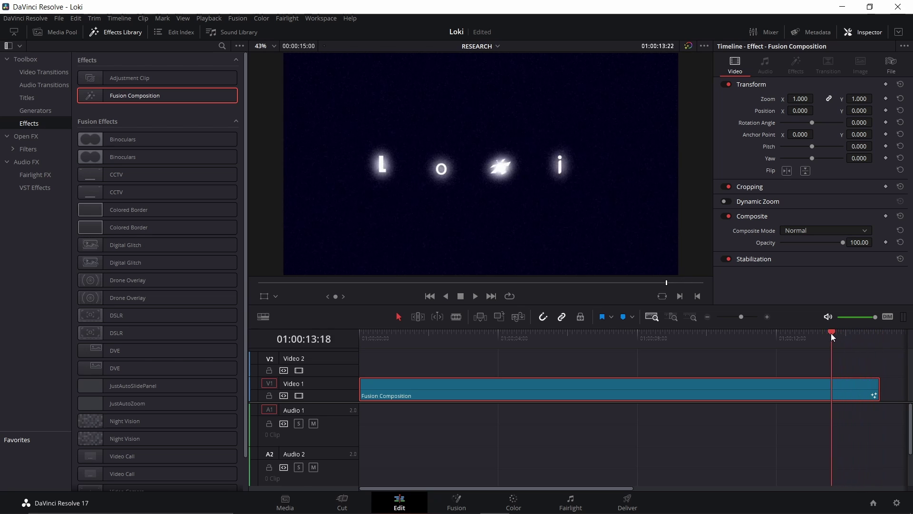
drag(830, 335, 815, 332)
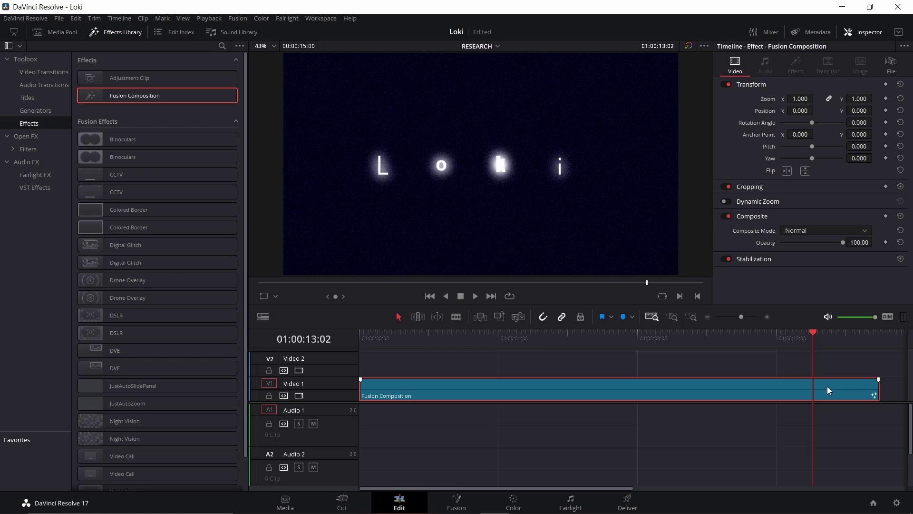
key(ctrl+b)
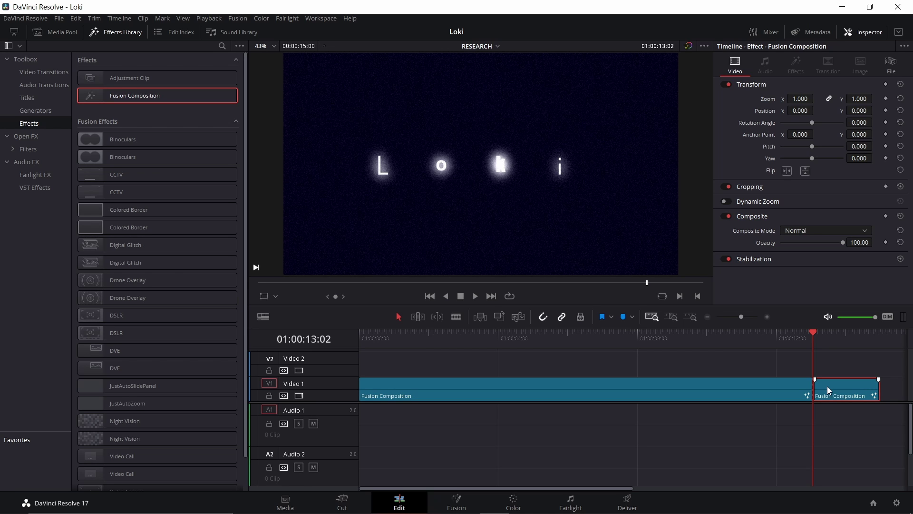
Turn the split-off end piece into Compound Clip 1.
right_click(827, 386)
click(829, 218)
click(522, 279)
Change Compound Clip 1's speed to a freeze frame.
right_click(838, 394)
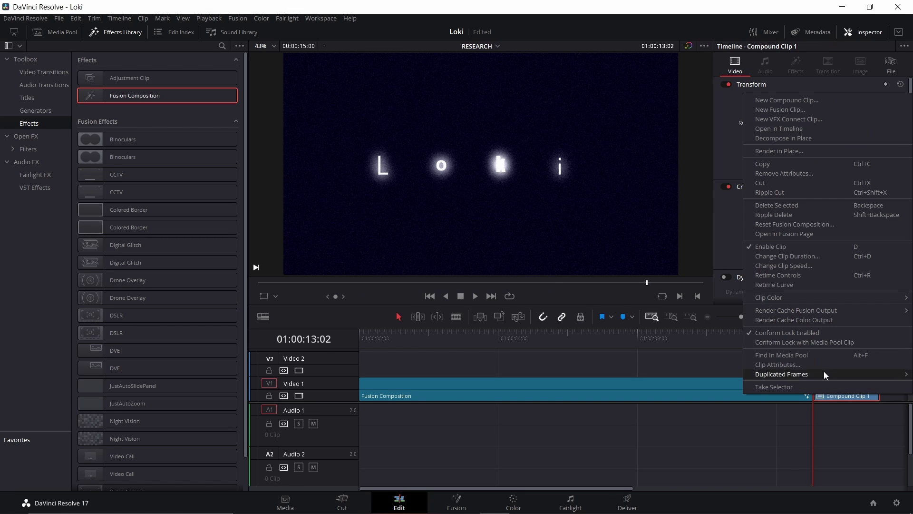
click(796, 266)
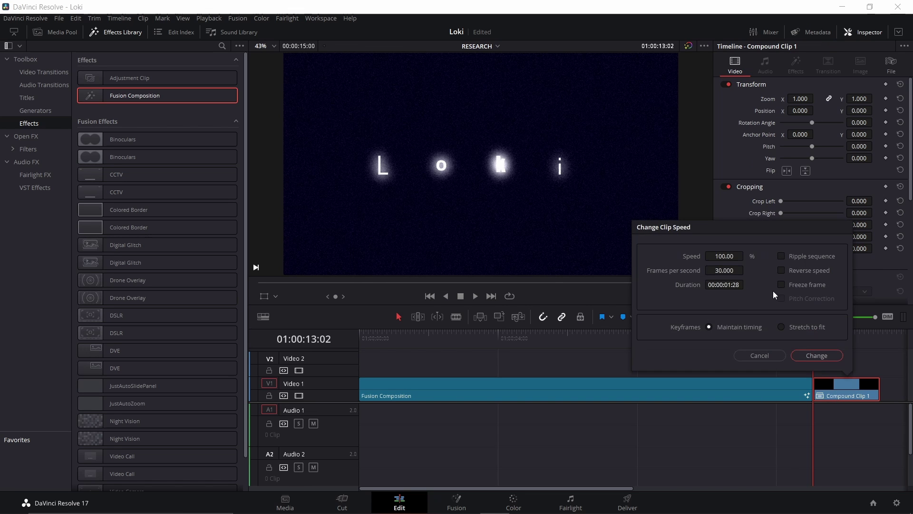
click(783, 281)
click(810, 358)
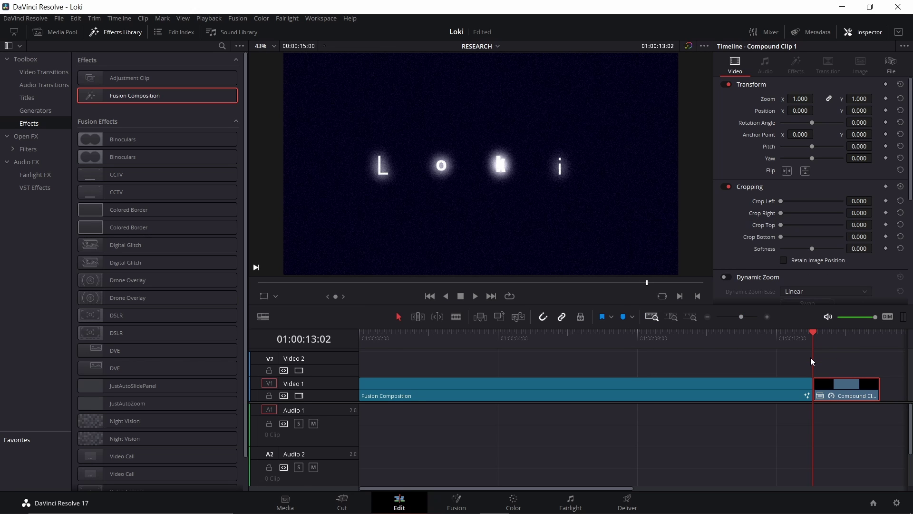
Move Compound Clip 1 onto Video 2 at 01:00:12:04 and extend its right edge.
drag(810, 330, 780, 340)
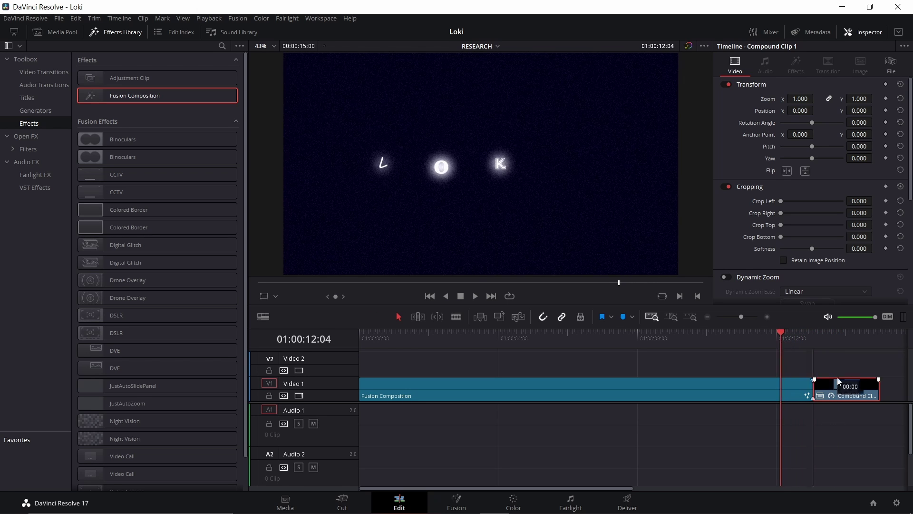
drag(825, 369, 850, 365)
scroll(749, 370, right, 2)
key(shift+z)
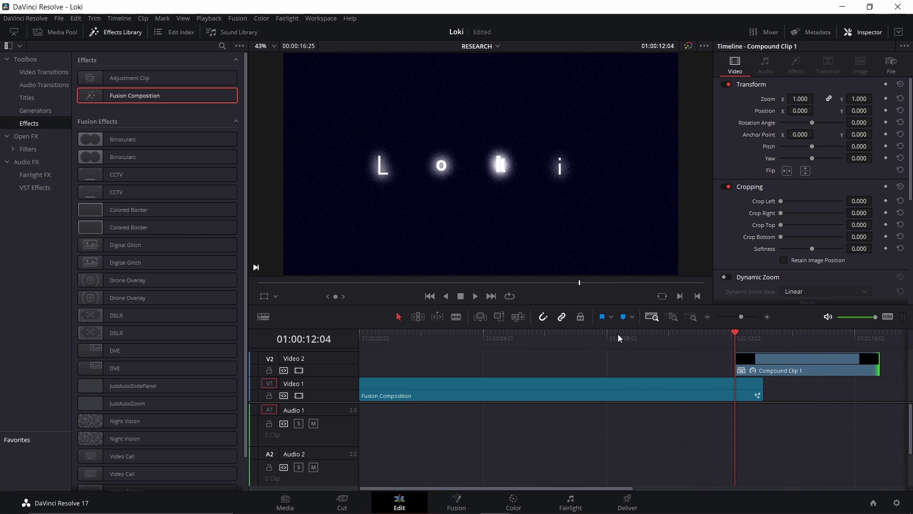
drag(630, 334, 735, 333)
key(space)
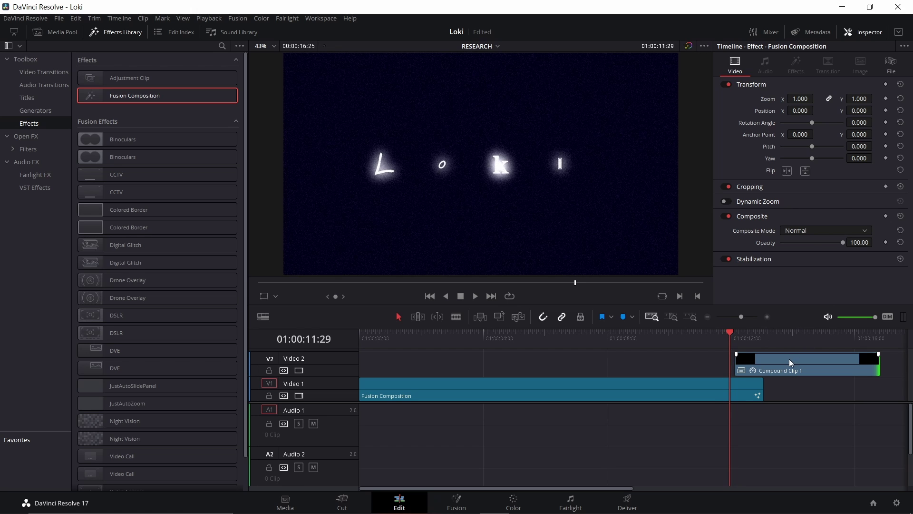
Play the ending from 01:00:09:29 into the freeze frame, then save the Loki project.
click(789, 358)
click(671, 332)
key(space)
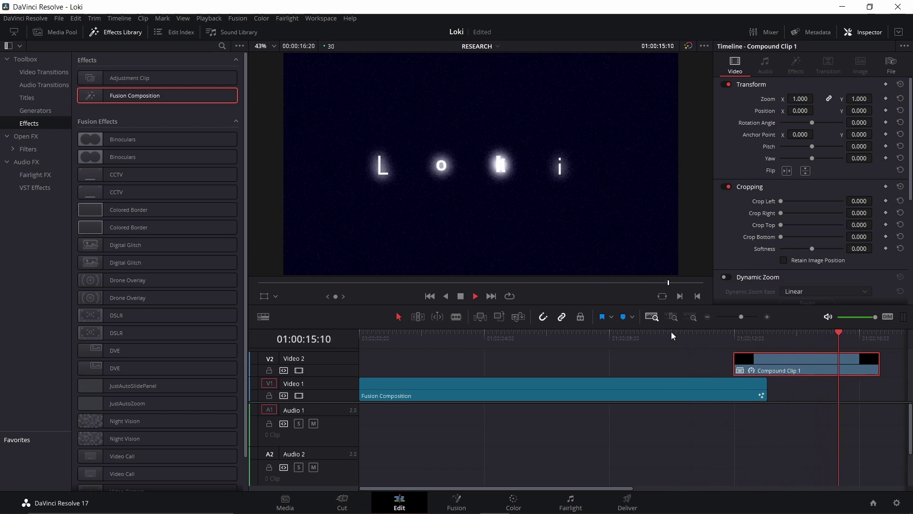
key(space)
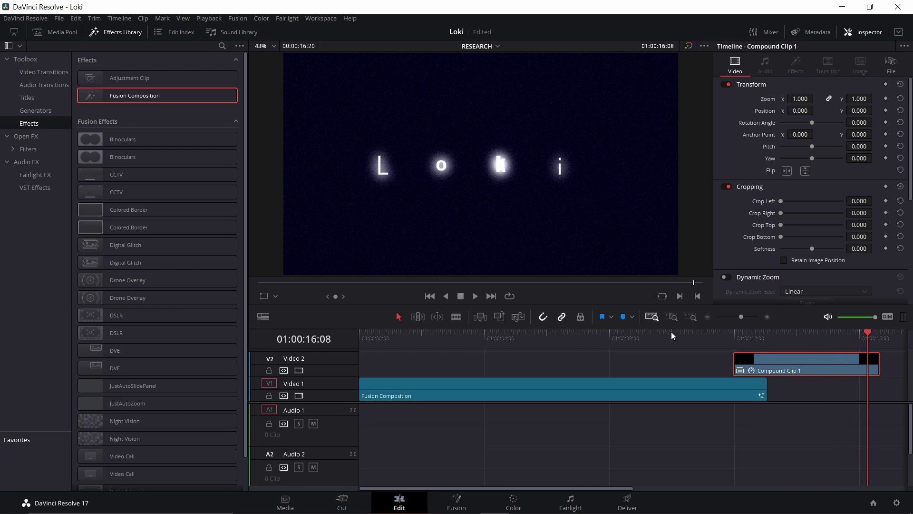
key(ctrl+s)
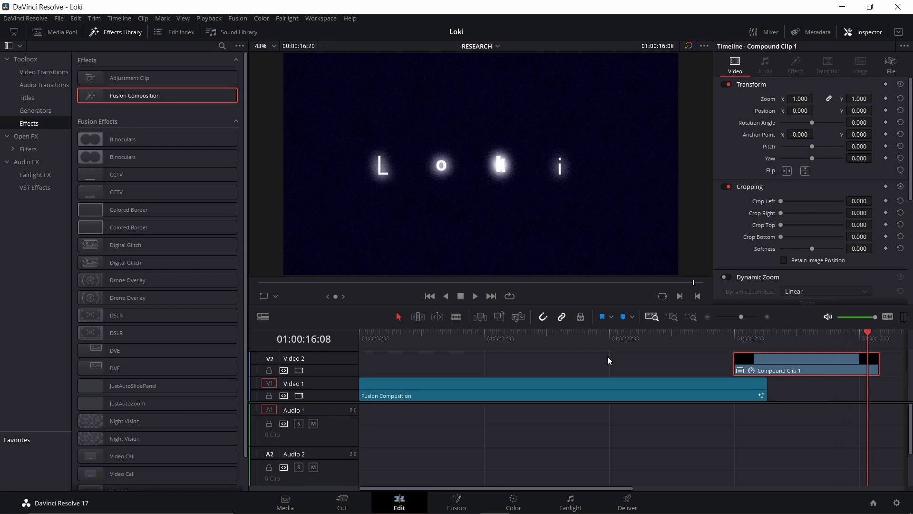